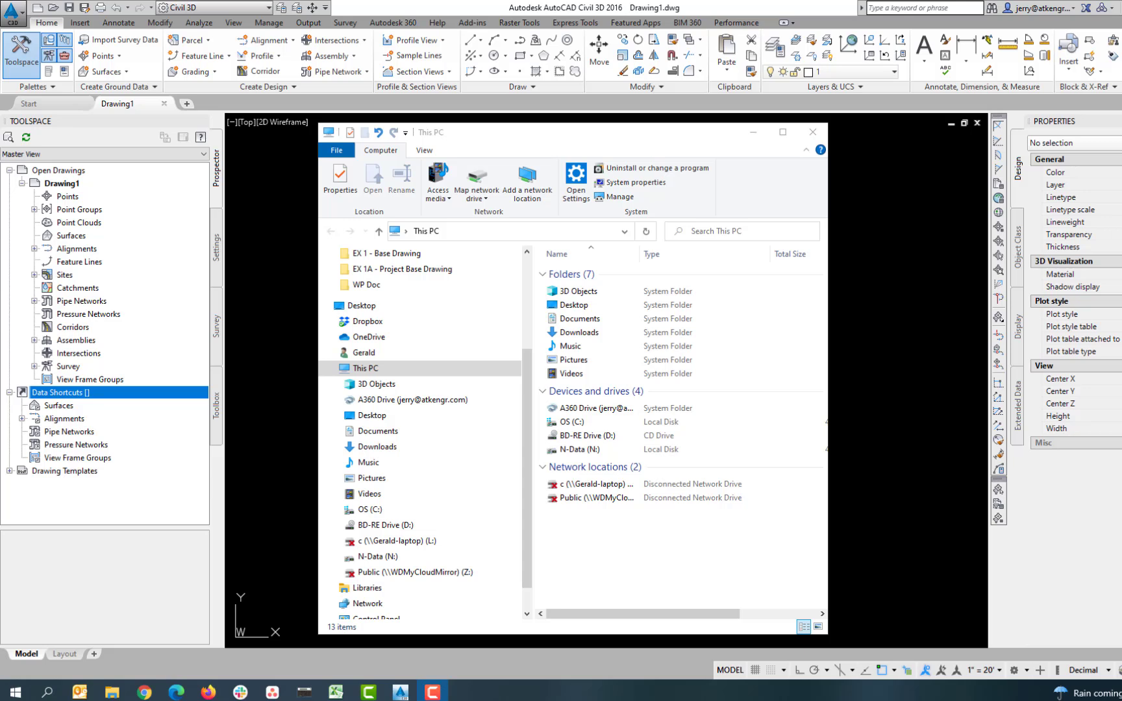
# Browse the Civil 3D Projects folder on the N-Data (N:) drive in File Explorer, and close the window
pyautogui.click(373, 557)
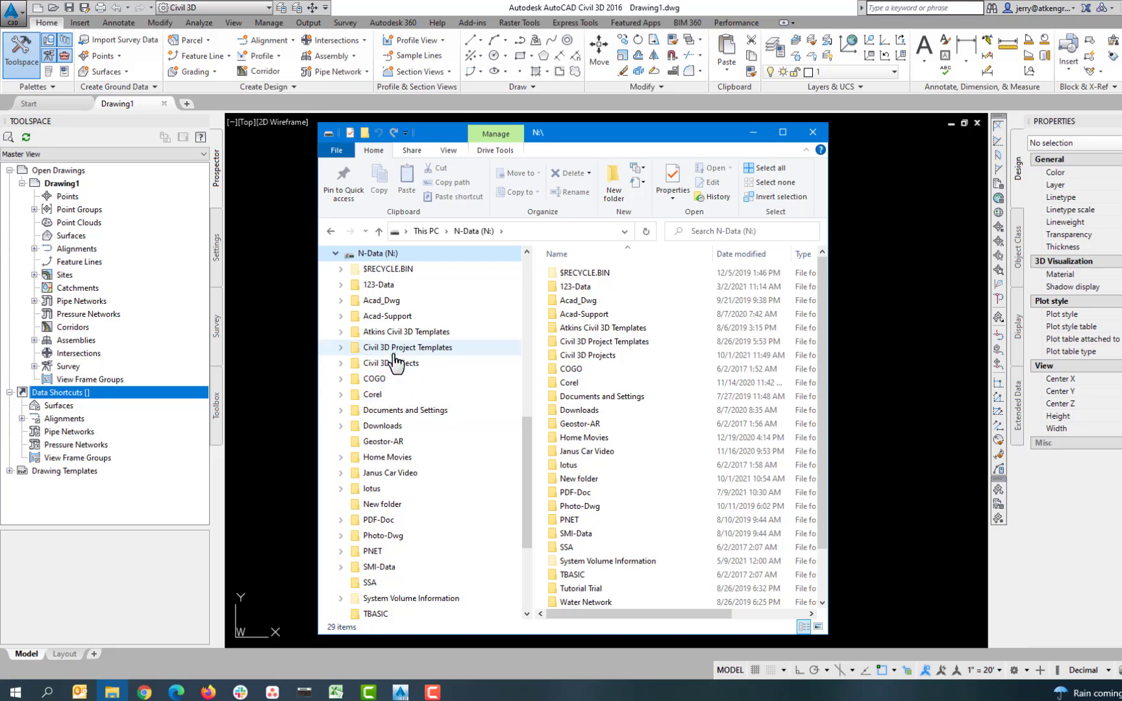
pyautogui.click(393, 366)
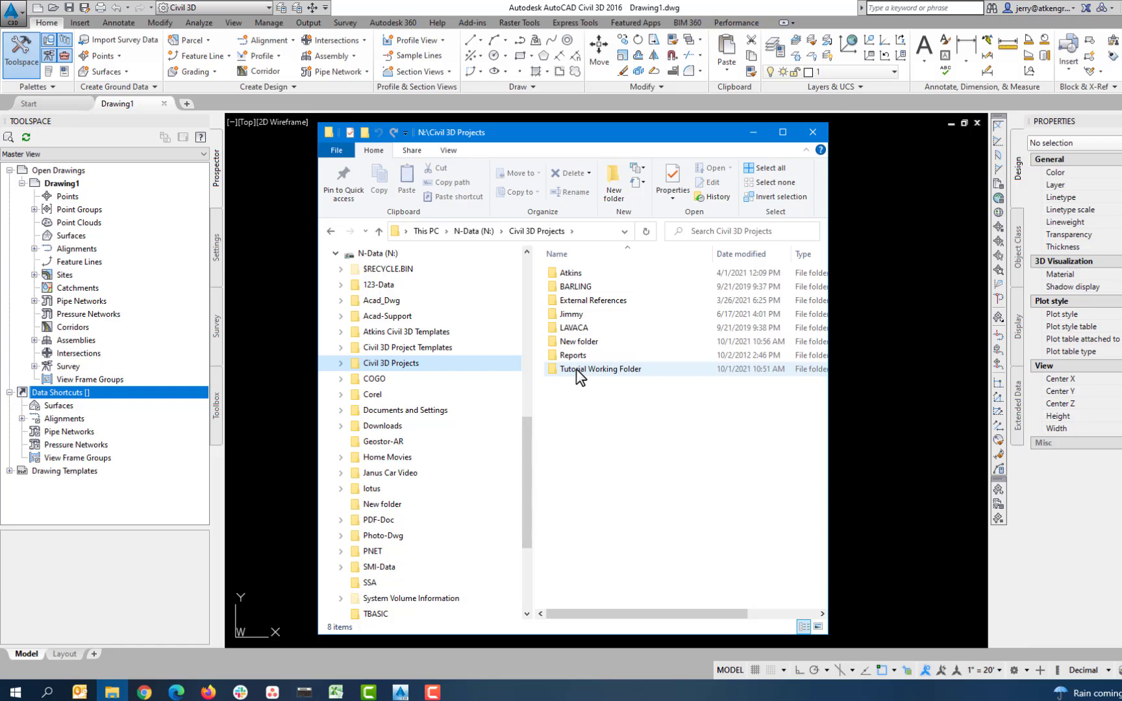
pyautogui.click(813, 132)
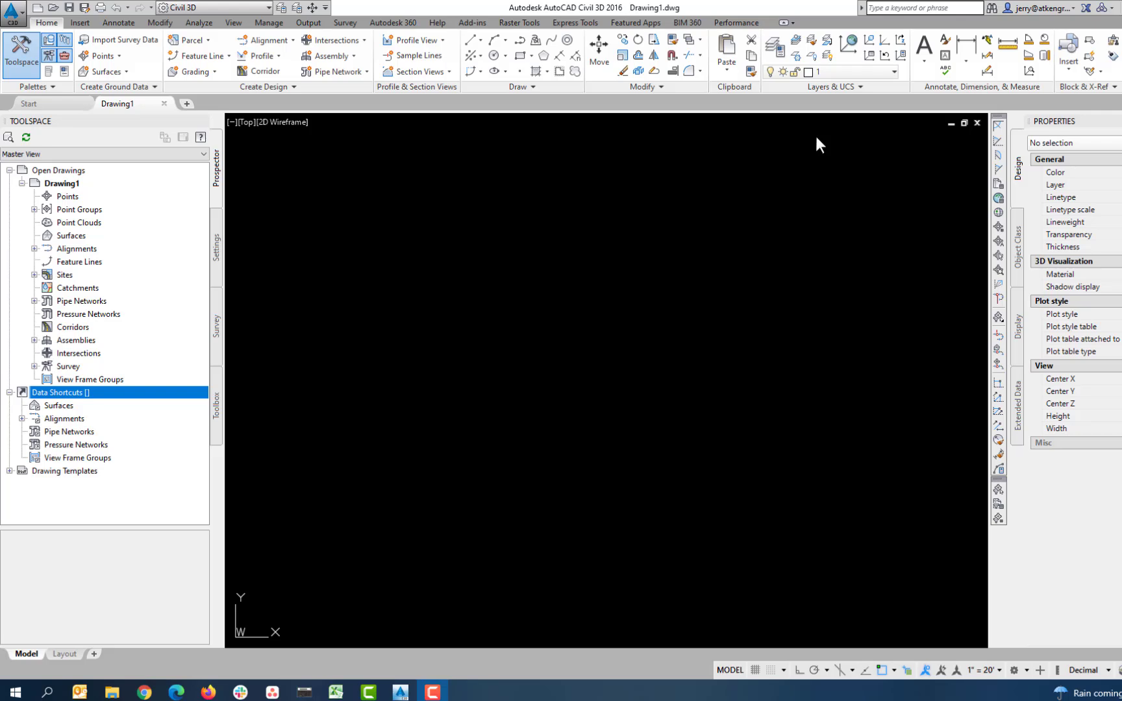
# Set the data shortcuts working folder to a new folder inside N:\Civil 3D Projects, naming it with the person's full name
pyautogui.click(269, 23)
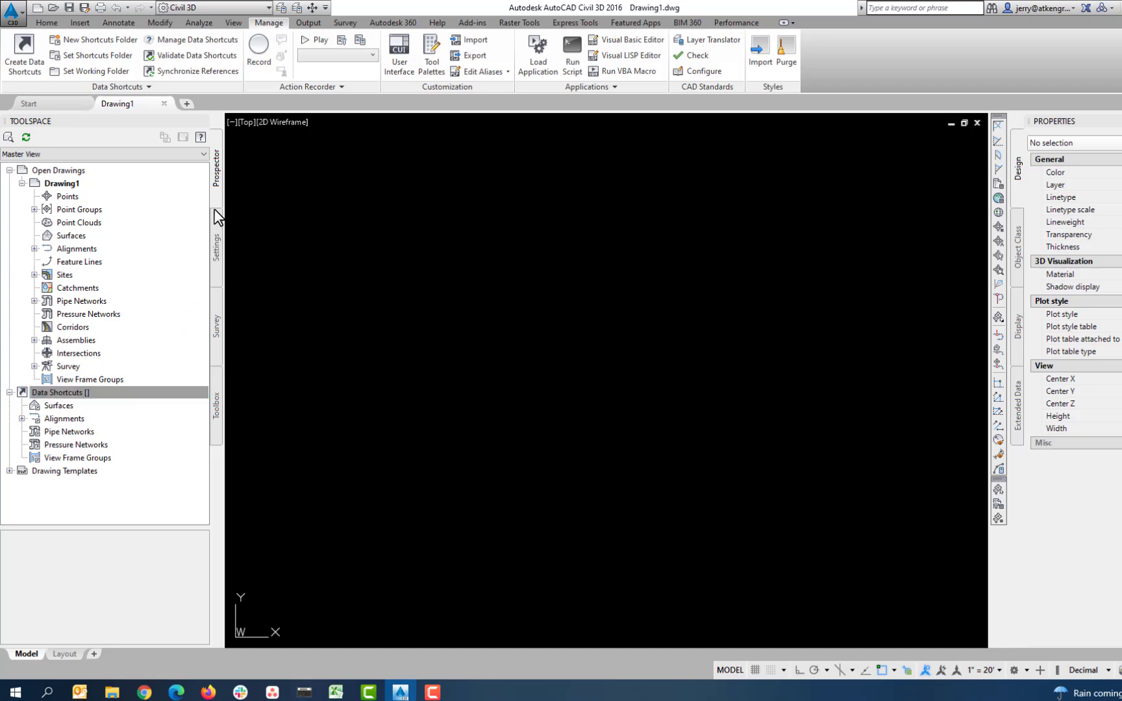
pyautogui.rightClick(81, 392)
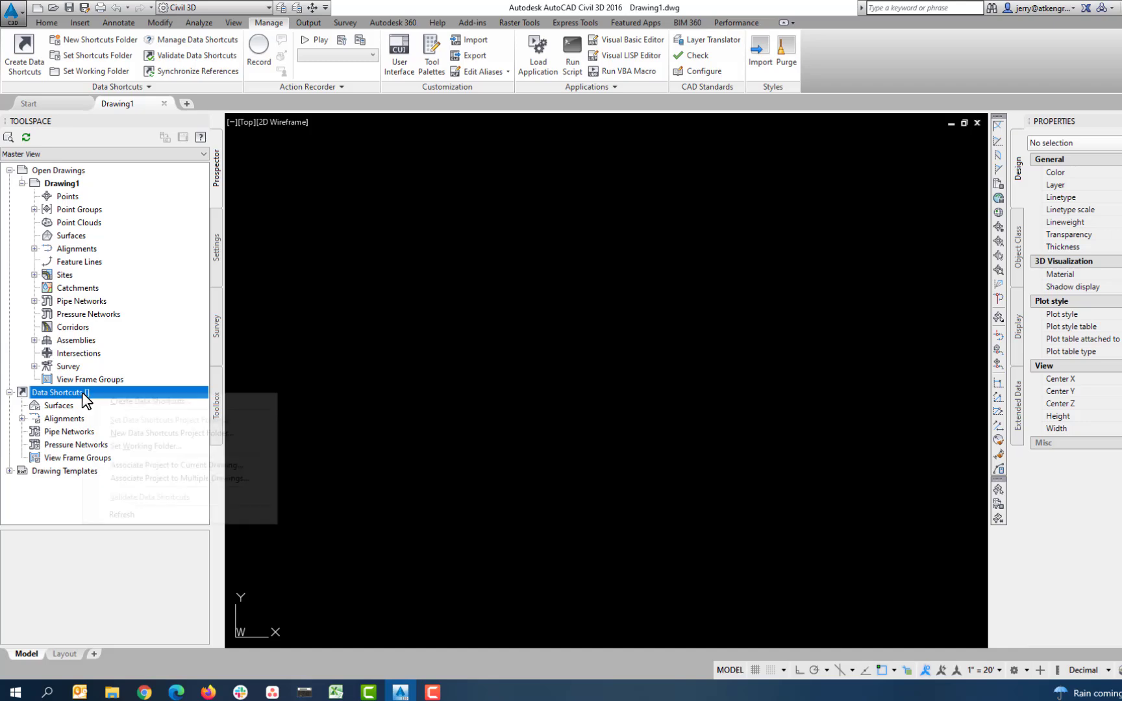
pyautogui.click(138, 446)
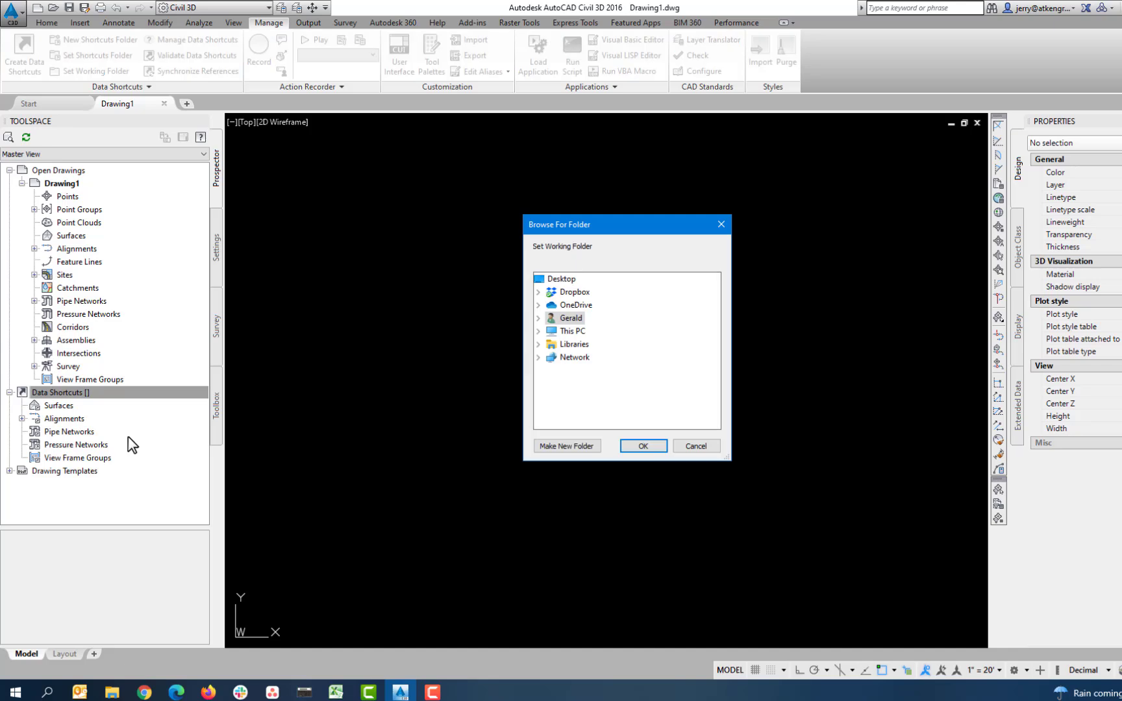
pyautogui.click(540, 330)
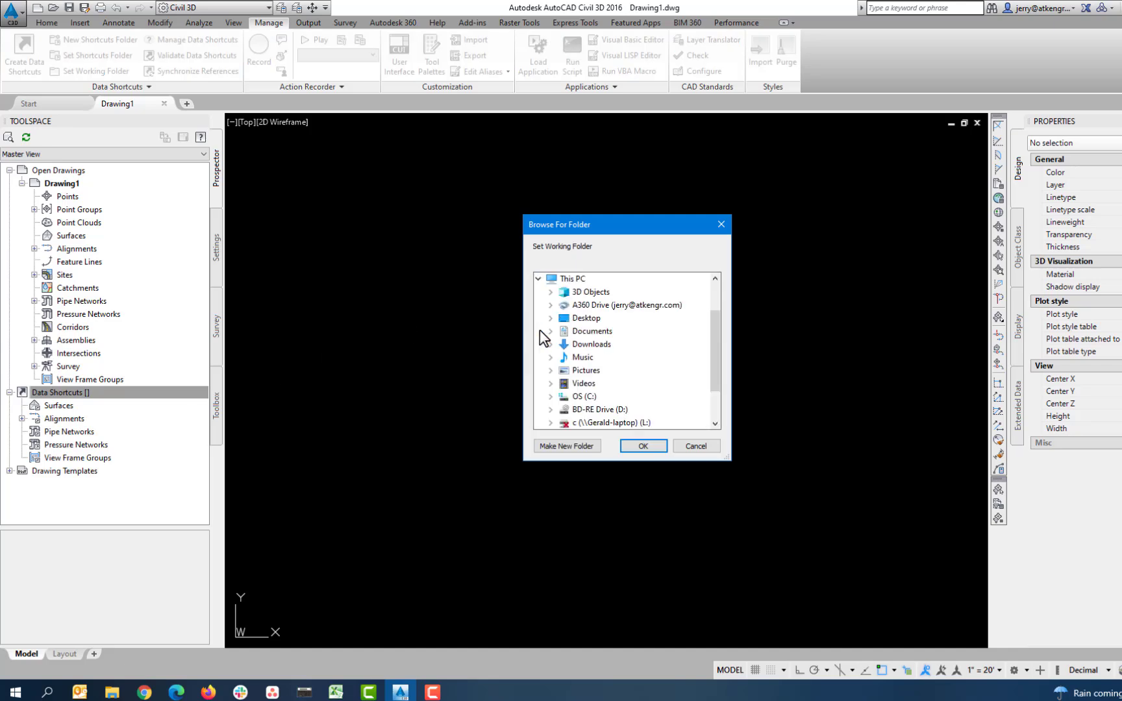
pyautogui.moveTo(717, 371); pyautogui.dragTo(717, 398)
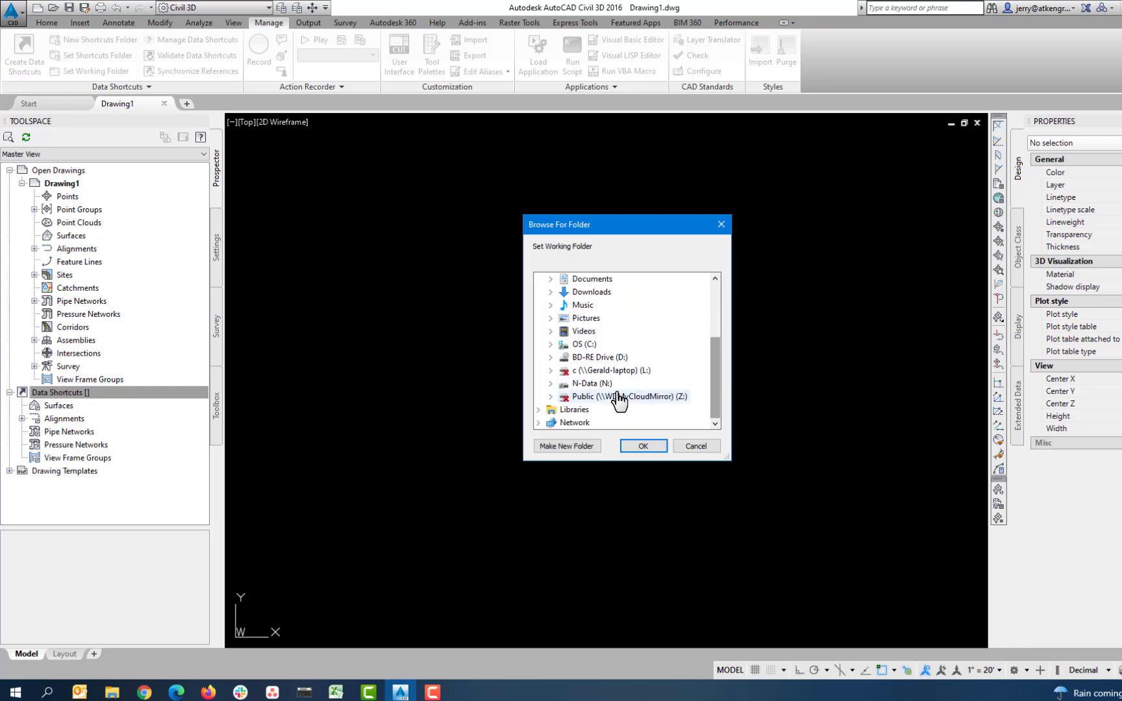
pyautogui.click(551, 382)
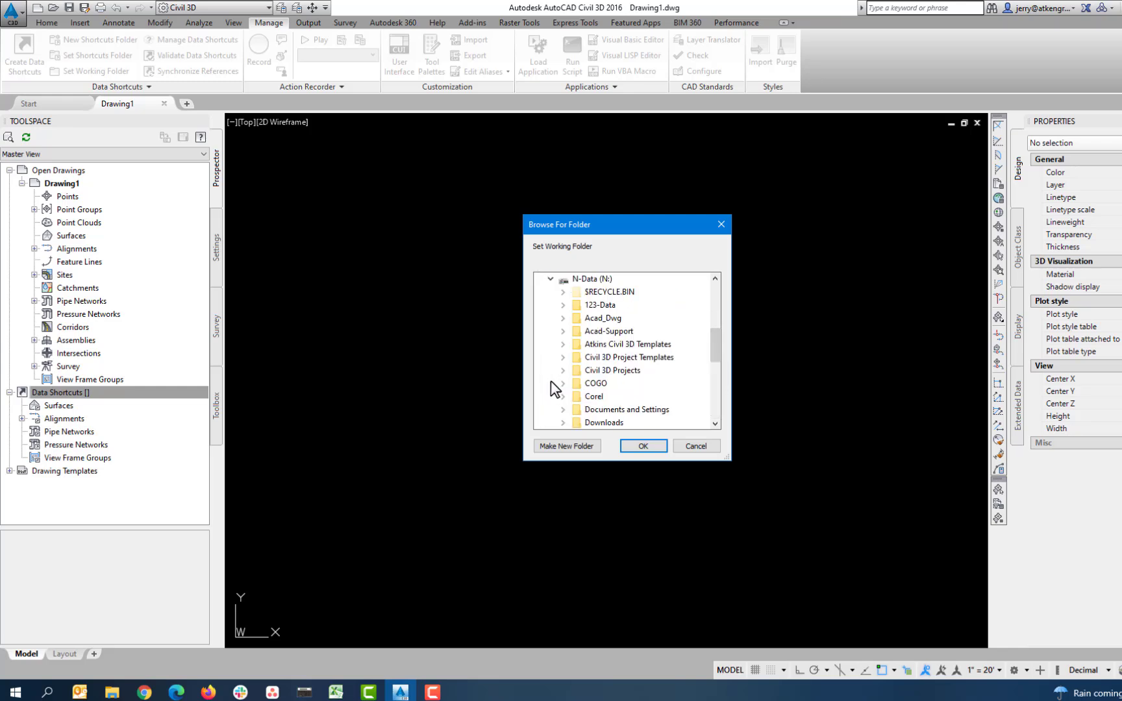
pyautogui.click(599, 375)
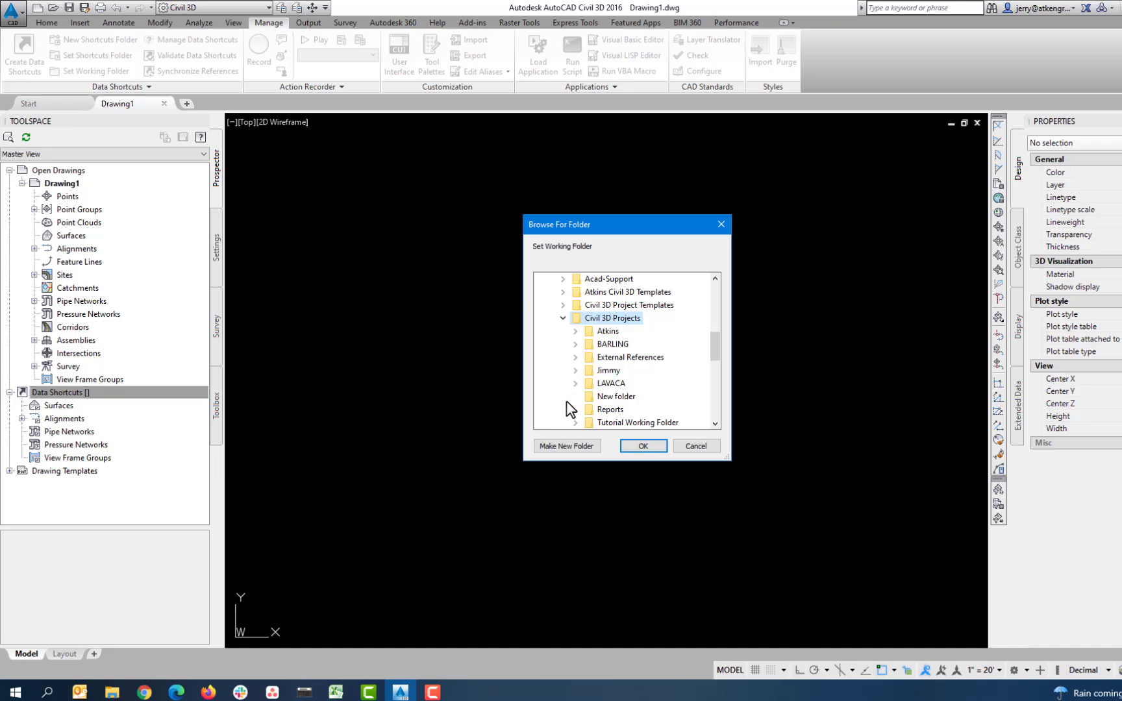
pyautogui.click(555, 445)
pyautogui.write('J')
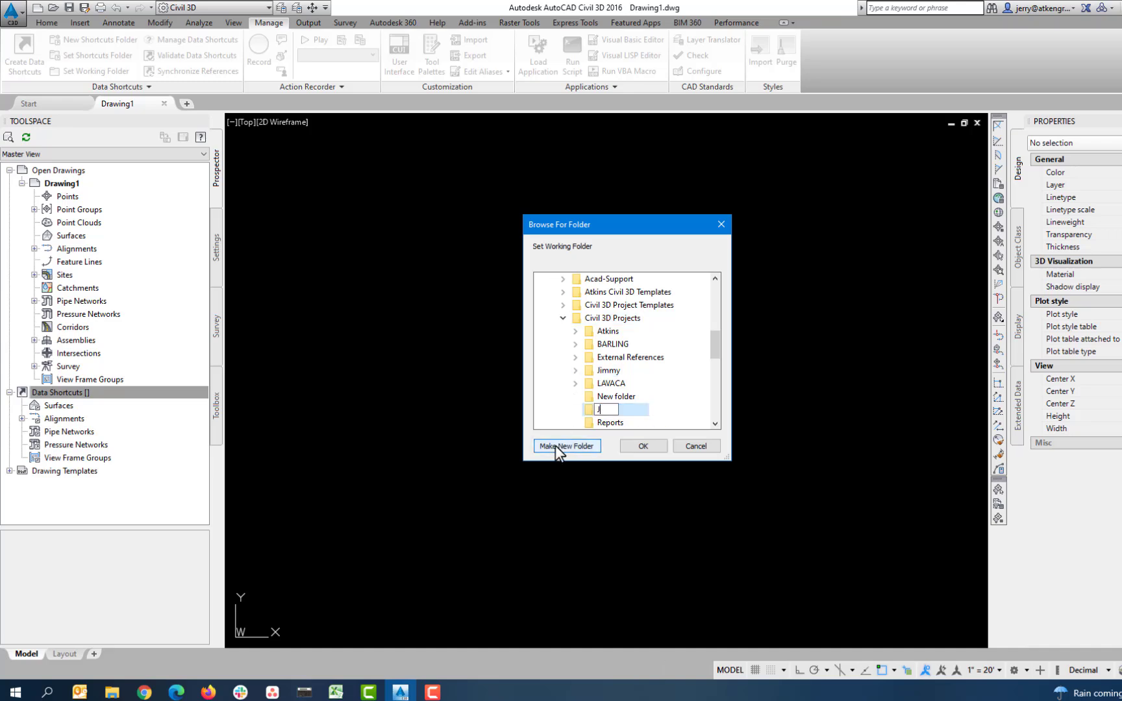
pyautogui.write('ohn Doe')
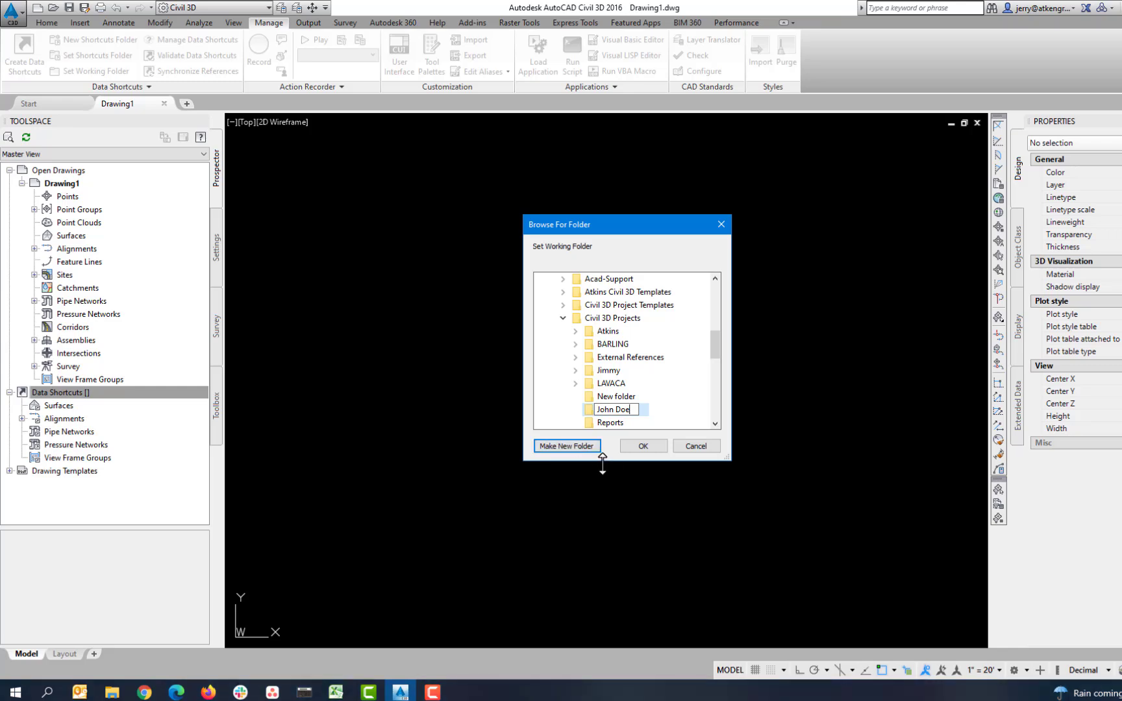
pyautogui.click(643, 446)
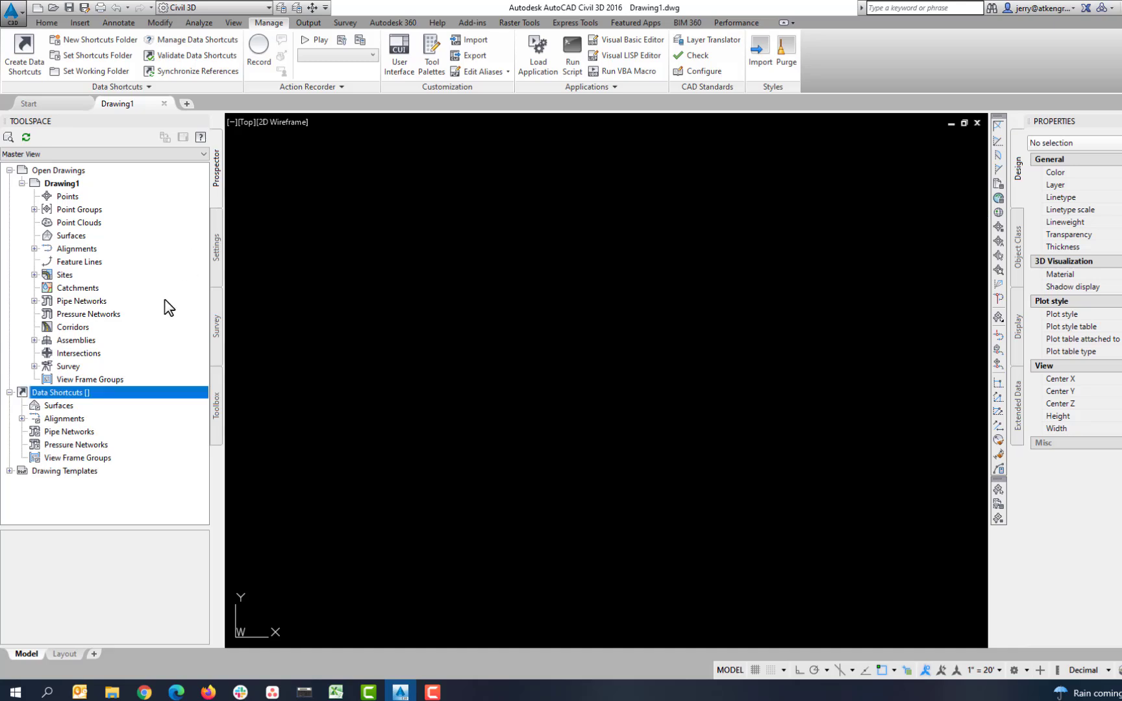
# Create a new data shortcuts project folder named ABD Road Imp using the Atkins Project Template
pyautogui.rightClick(69, 392)
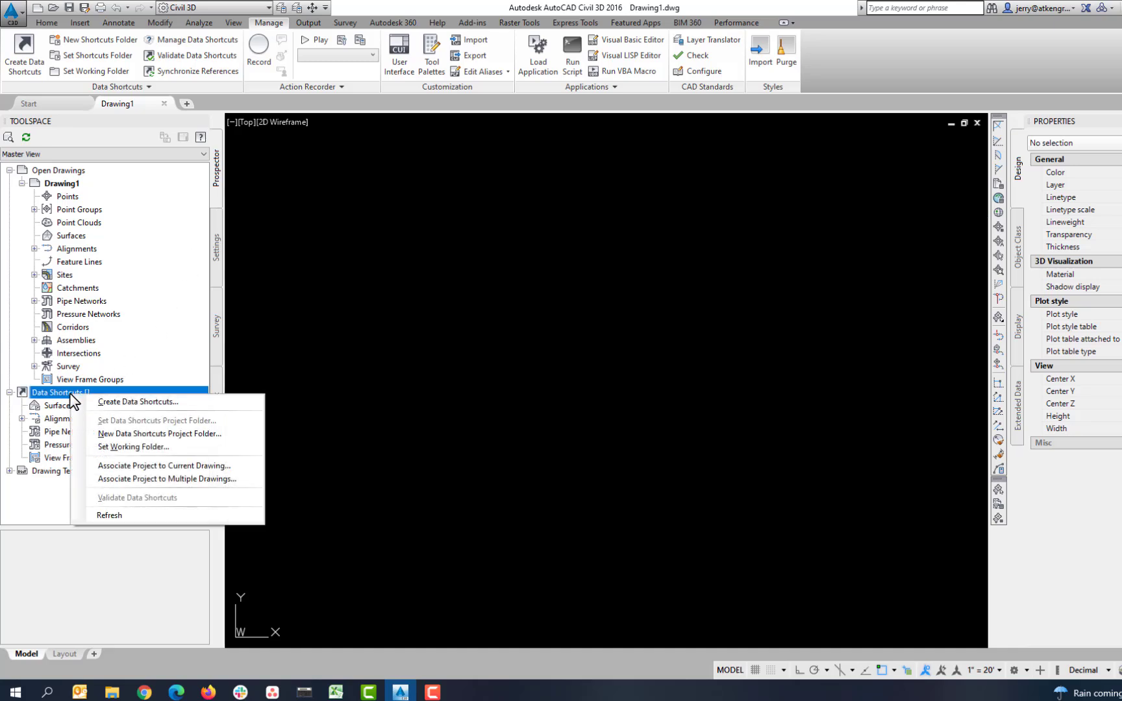
pyautogui.click(194, 438)
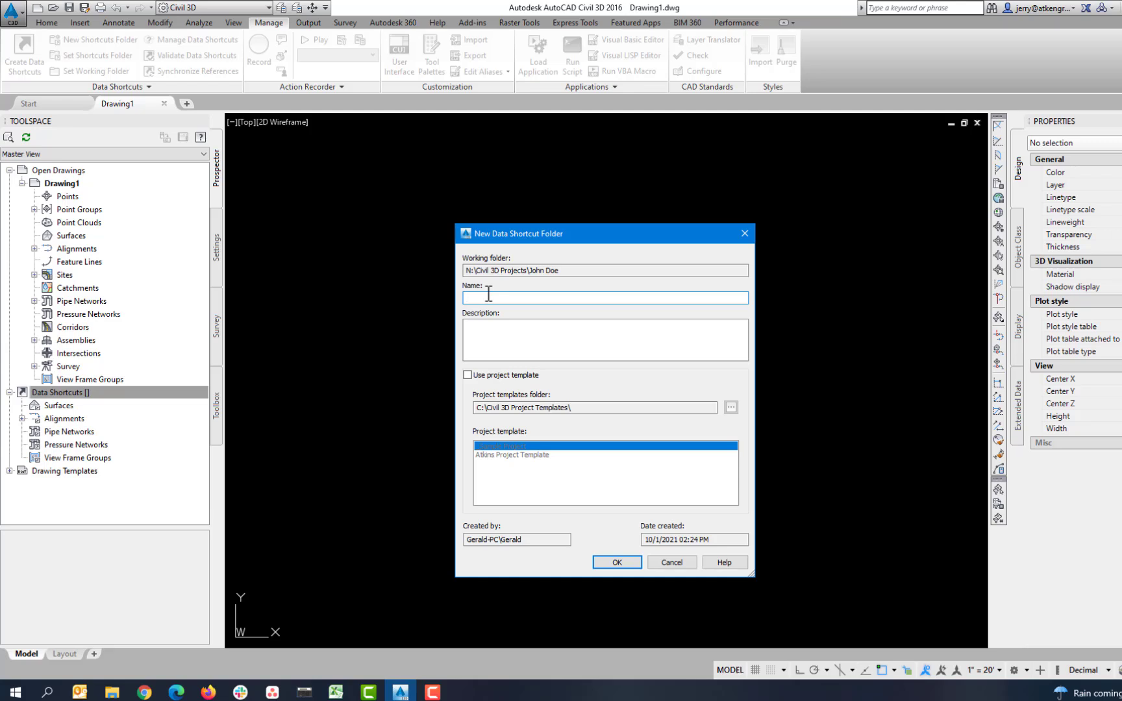
pyautogui.write('ABD Road Imp')
pyautogui.click(467, 375)
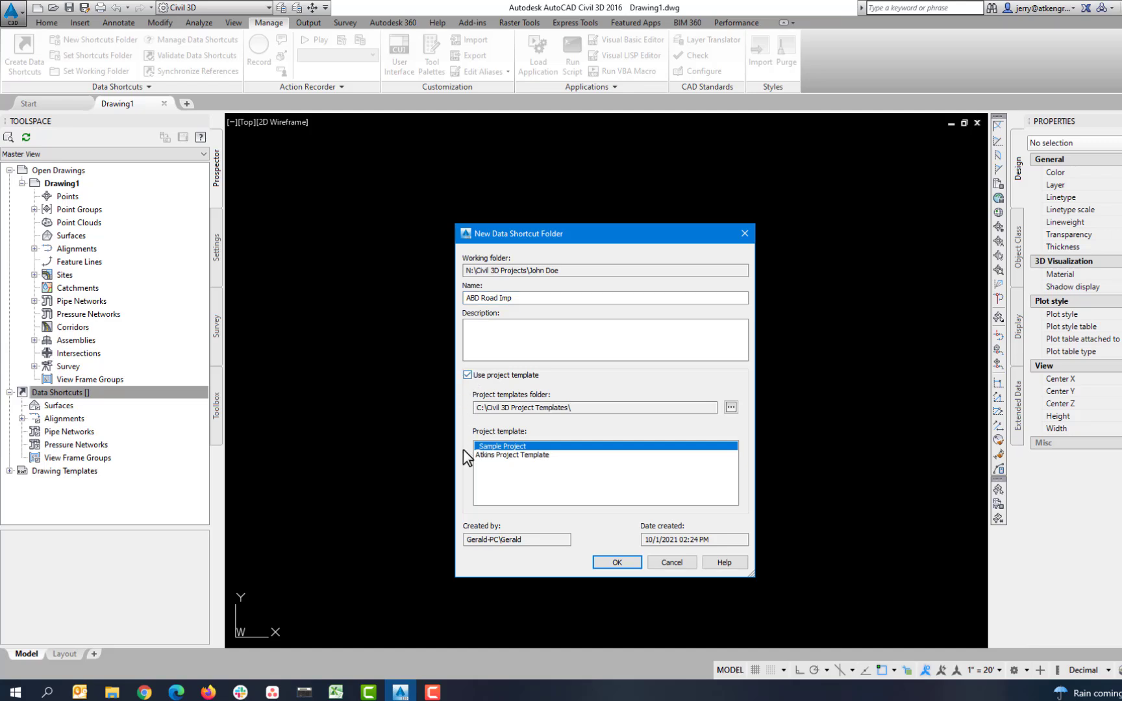
pyautogui.click(504, 455)
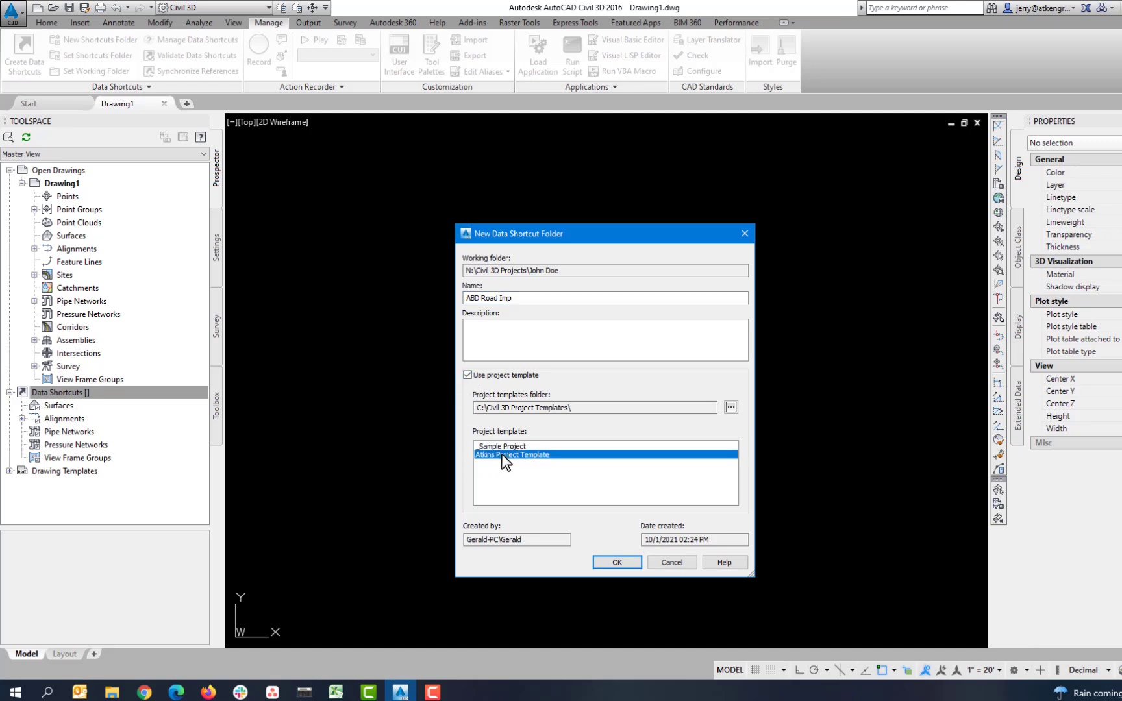
pyautogui.click(617, 564)
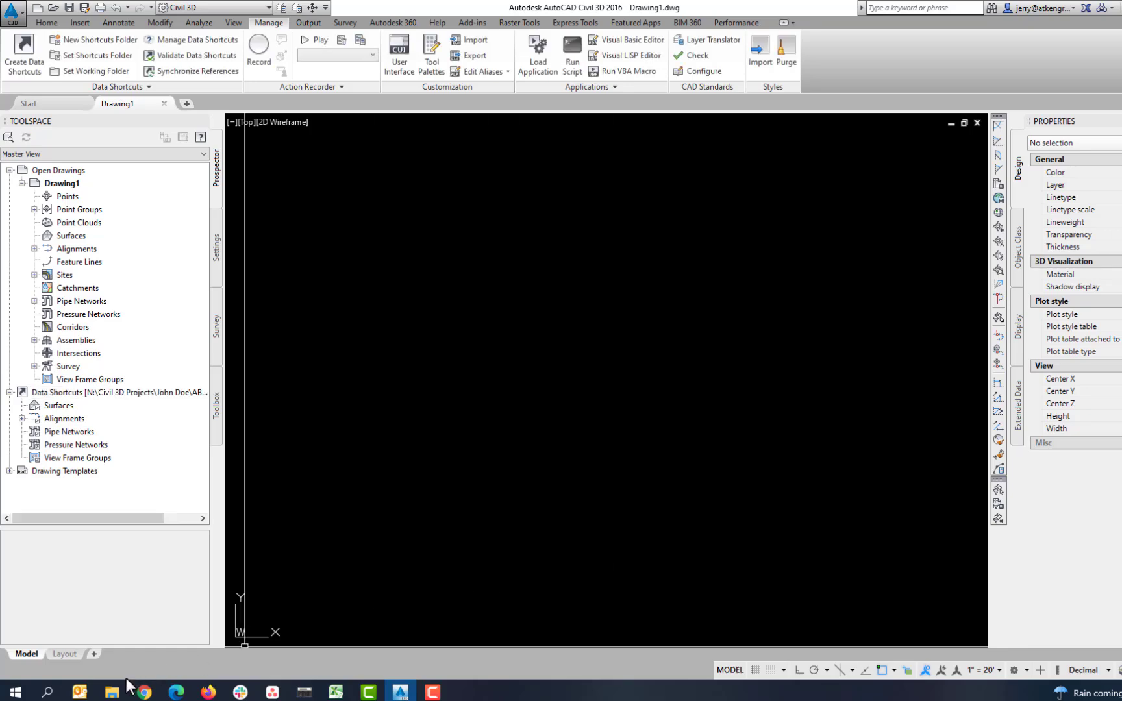
# Switch to File Explorer and expand the new working folder under N:\Civil 3D Projects to examine the ABD Road Imp project folder
pyautogui.click(113, 693)
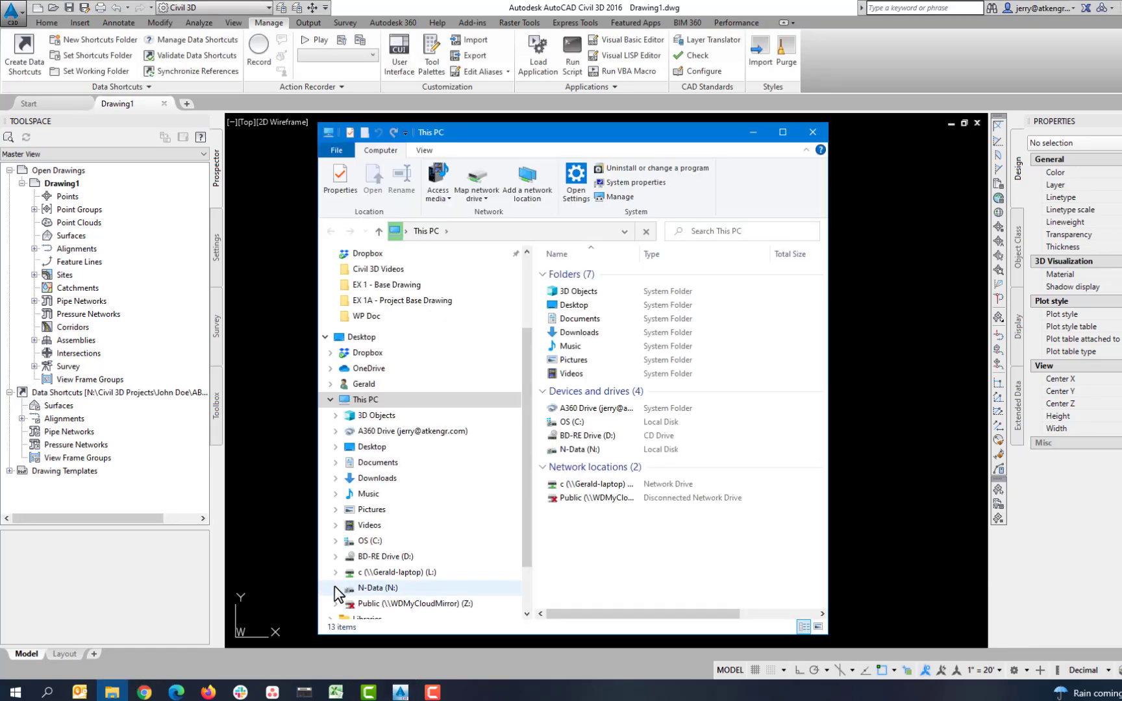
pyautogui.click(335, 578)
pyautogui.click(339, 364)
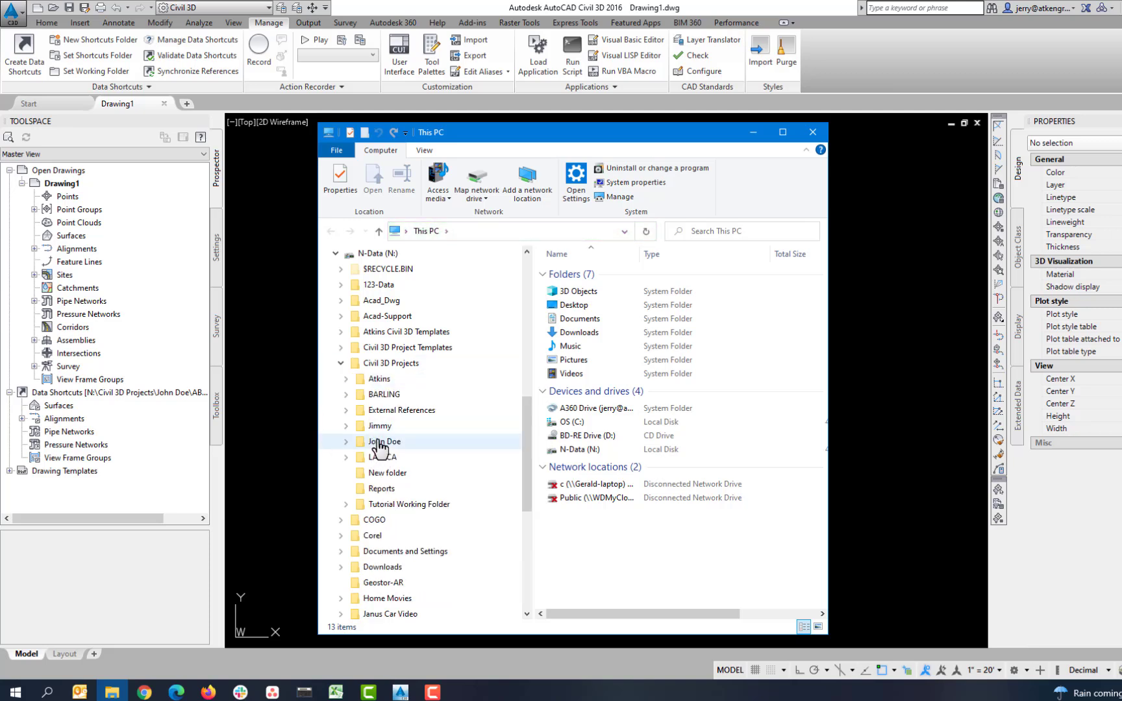
pyautogui.click(346, 443)
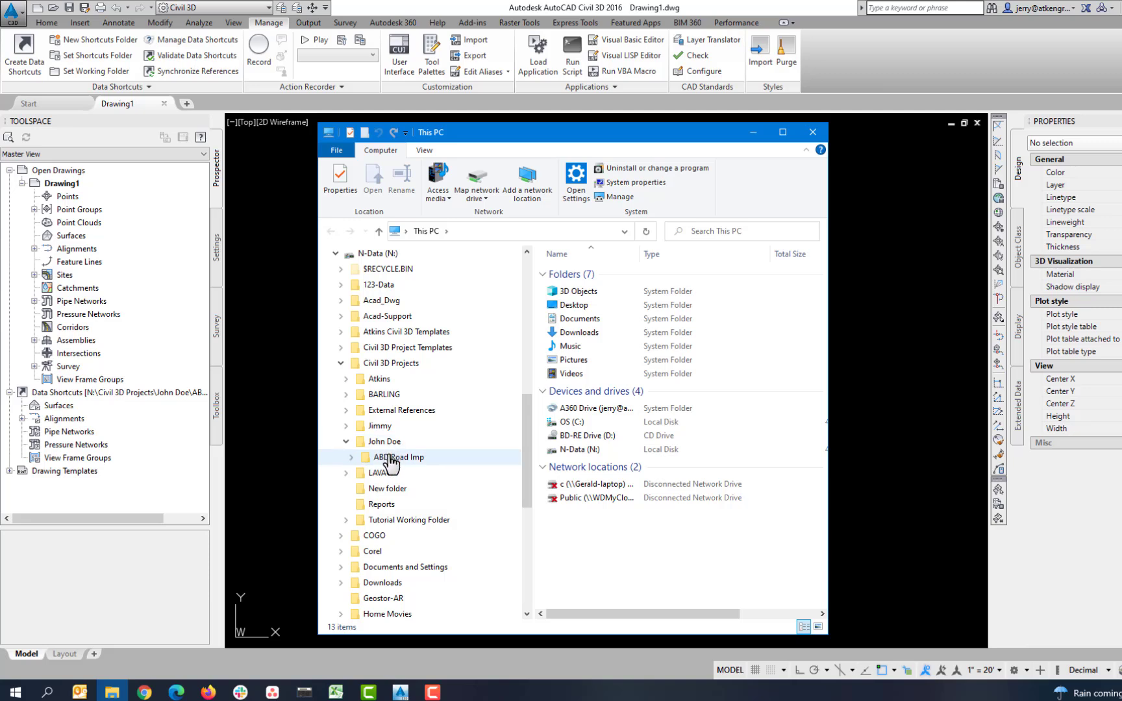
pyautogui.click(351, 457)
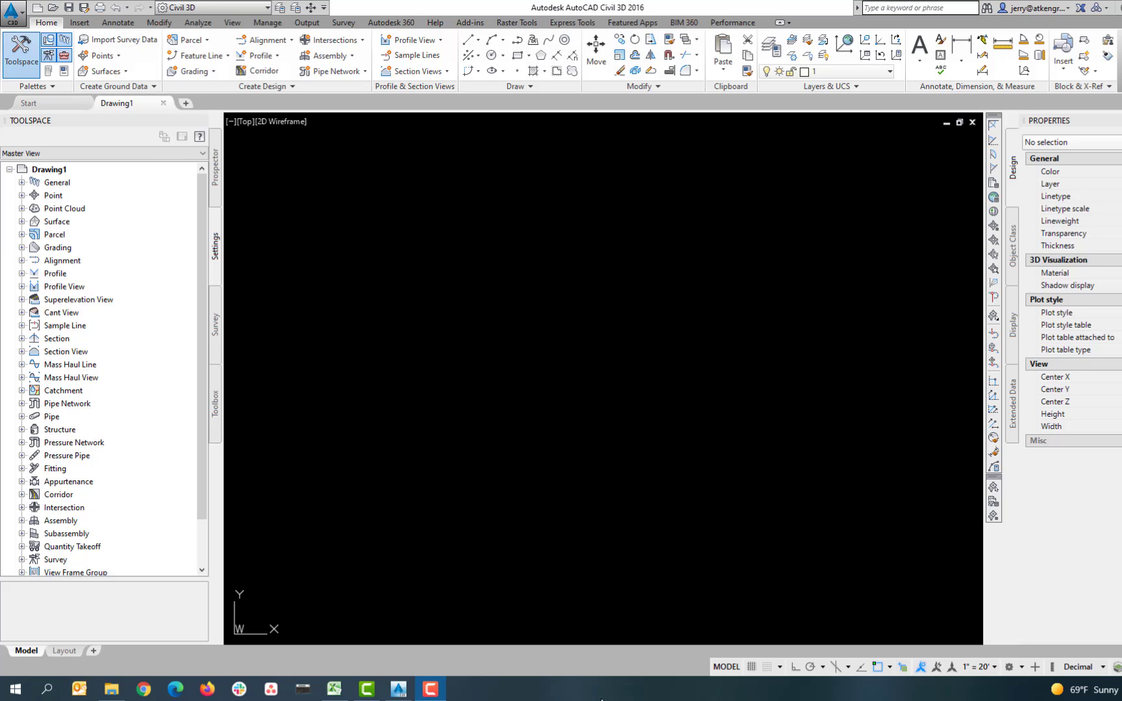
# Open the drawing template file Atkins C3D Template.dwt from the Template folder
pyautogui.write('OPEN')
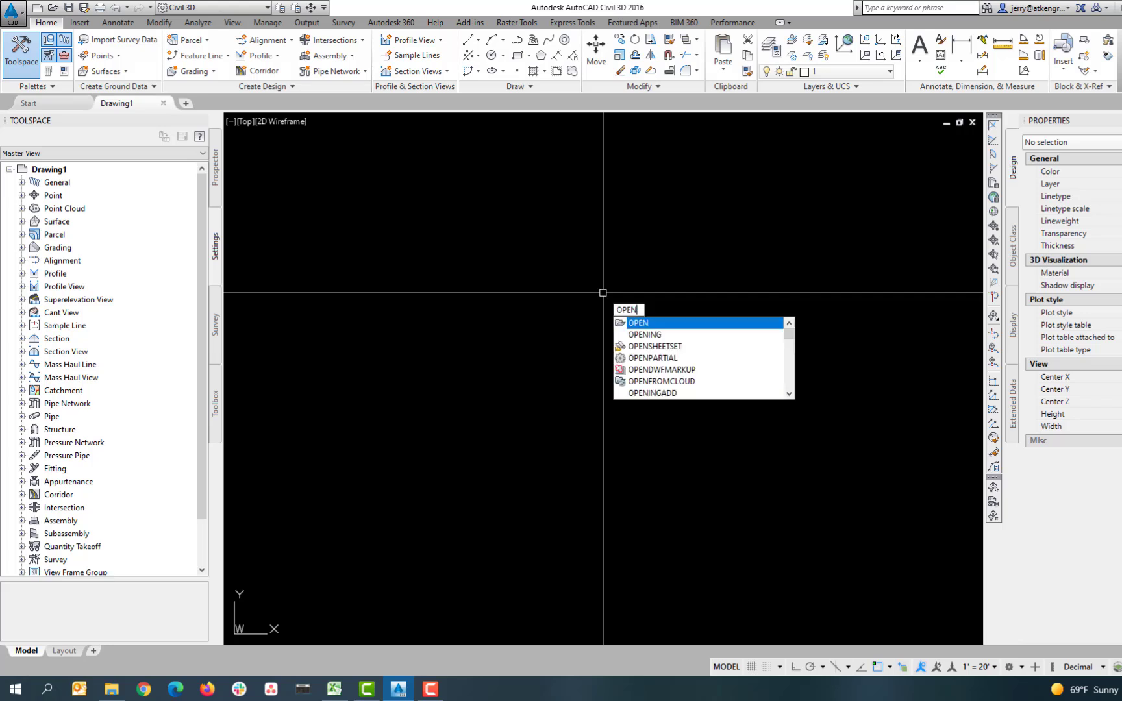
pyautogui.press('Return')
pyautogui.click(765, 486)
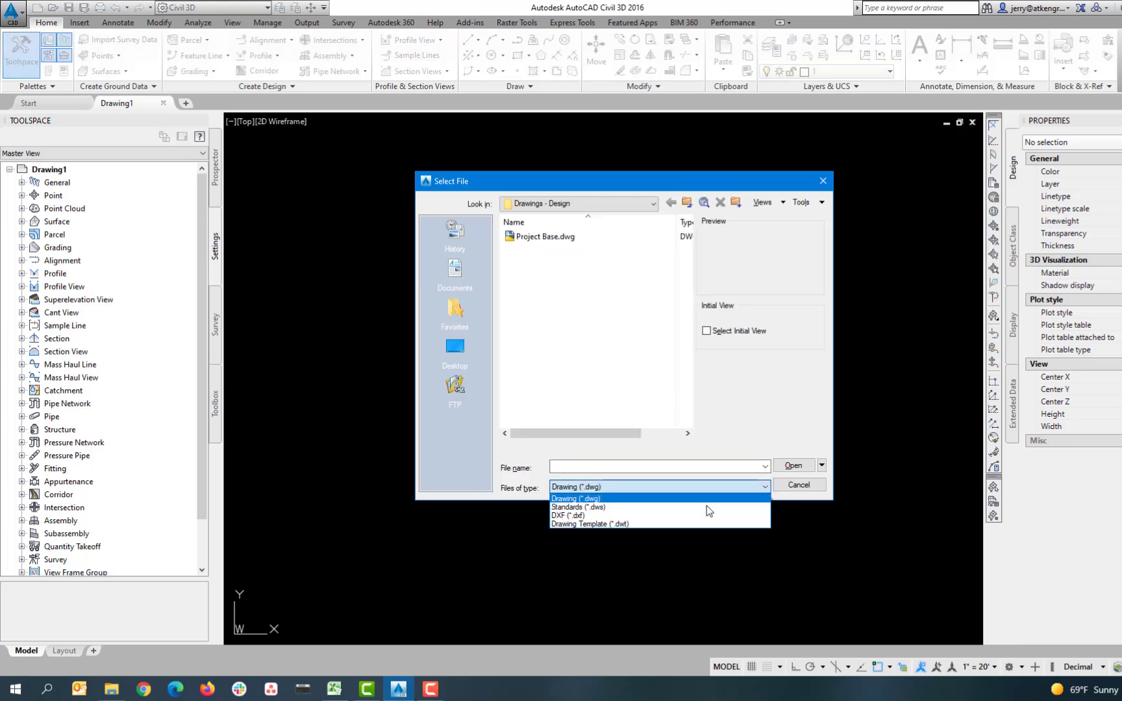
pyautogui.click(590, 524)
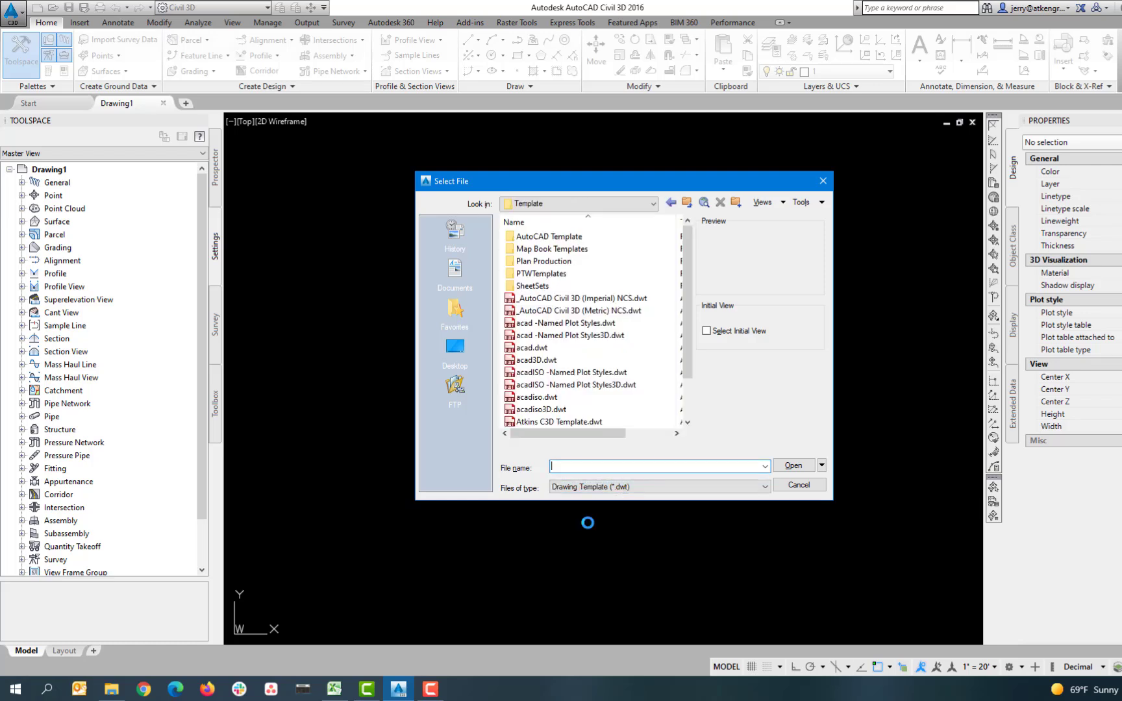
pyautogui.click(653, 204)
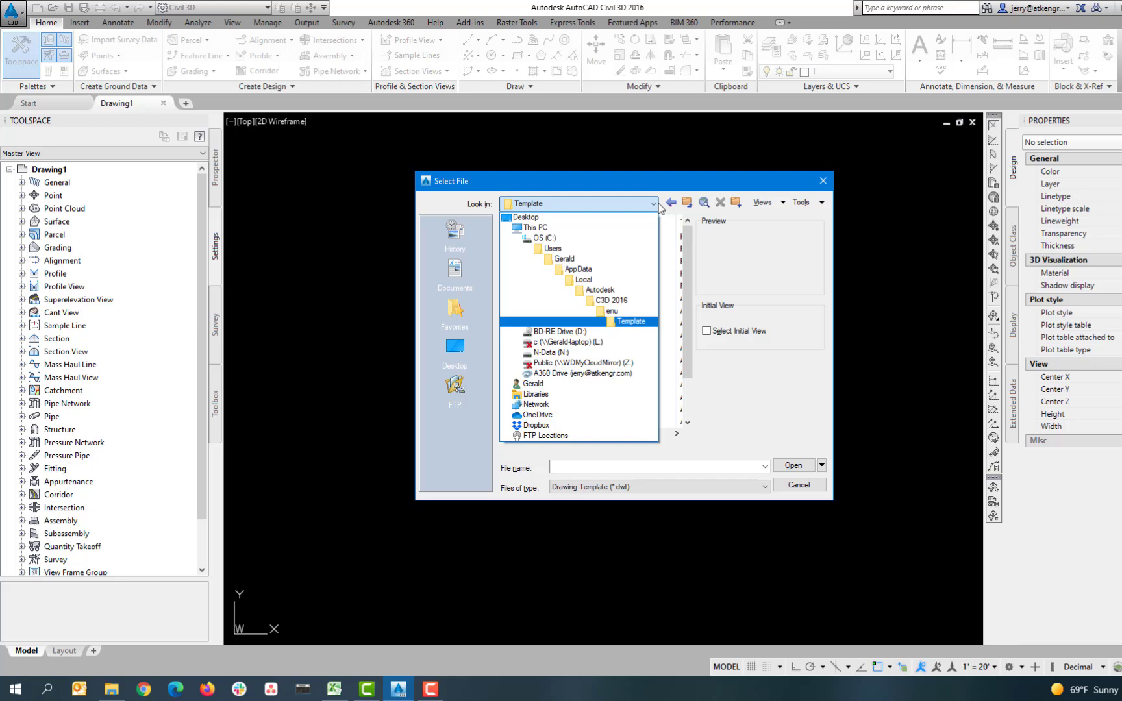
pyautogui.click(654, 205)
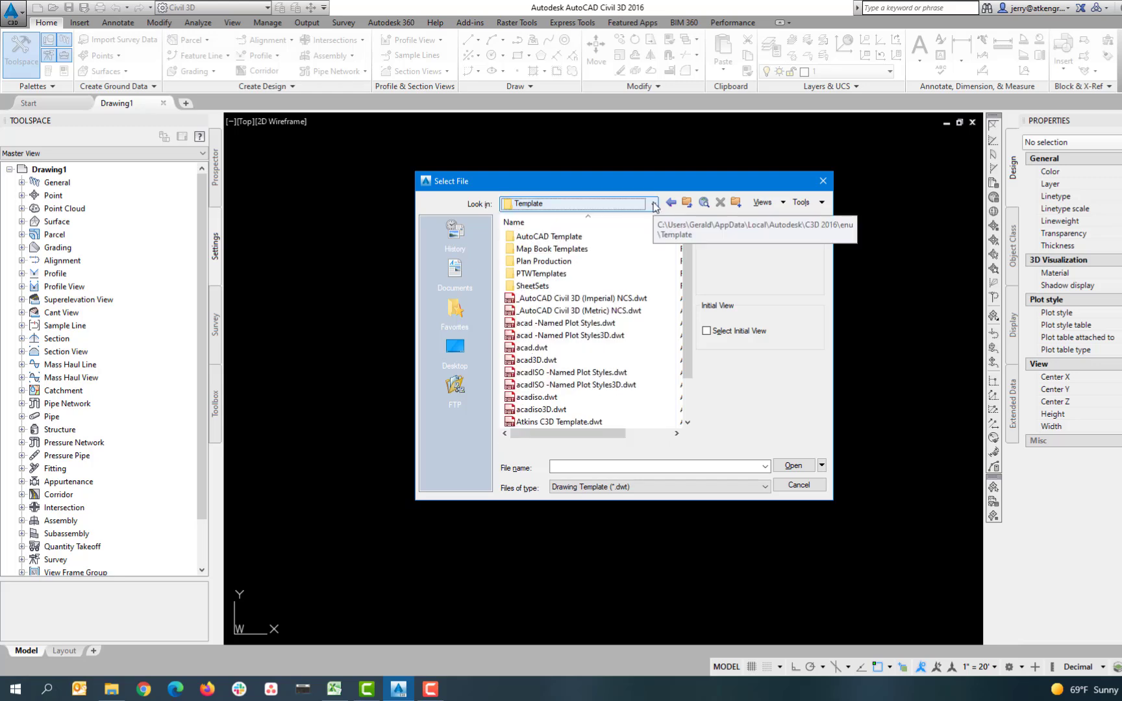
pyautogui.click(559, 421)
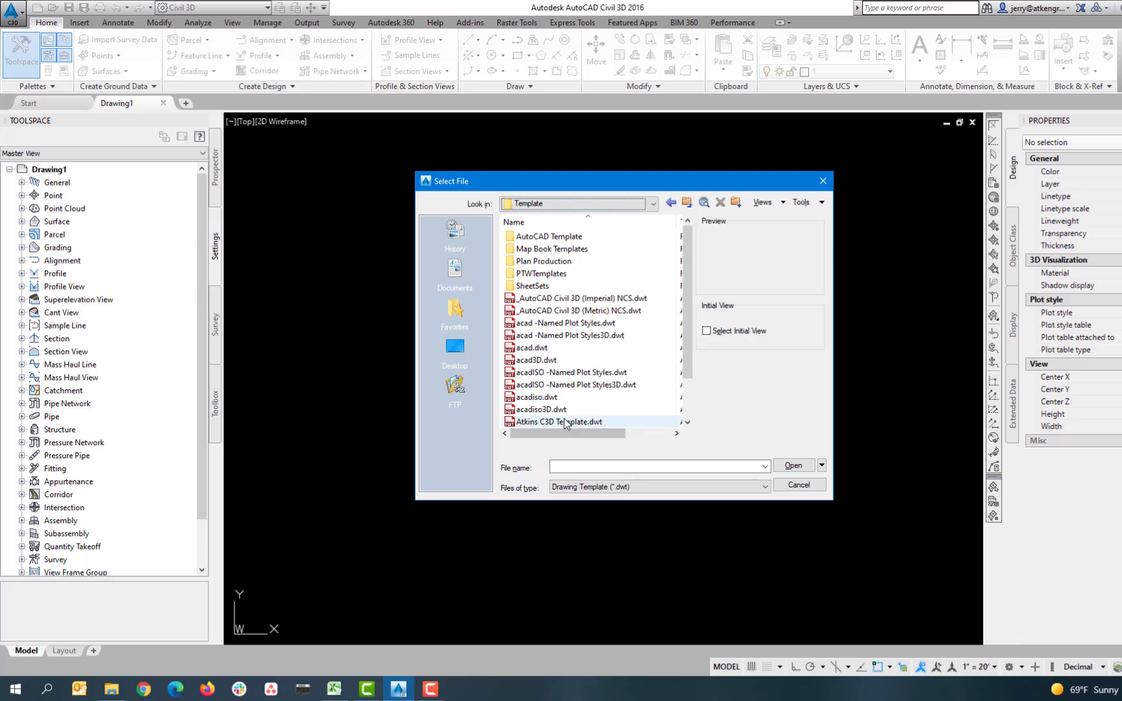
pyautogui.click(792, 466)
# Open the layer manager and review the template's full layer list with its colors and linetypes
pyautogui.write('LA')
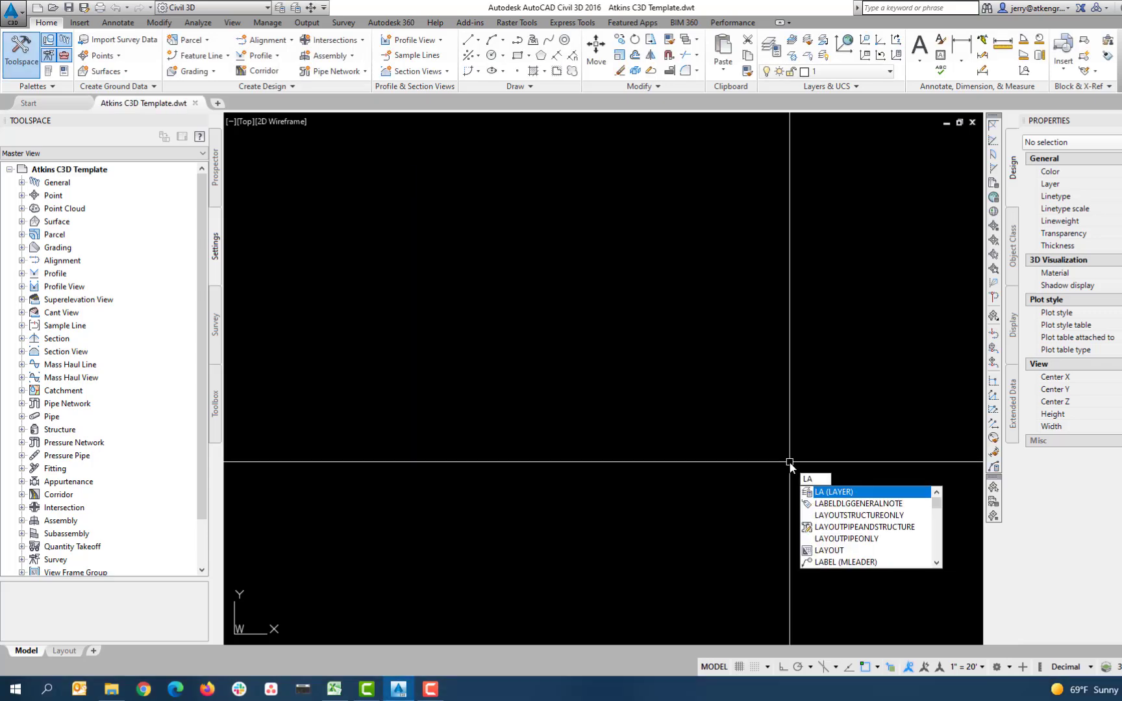
pyautogui.press('Return')
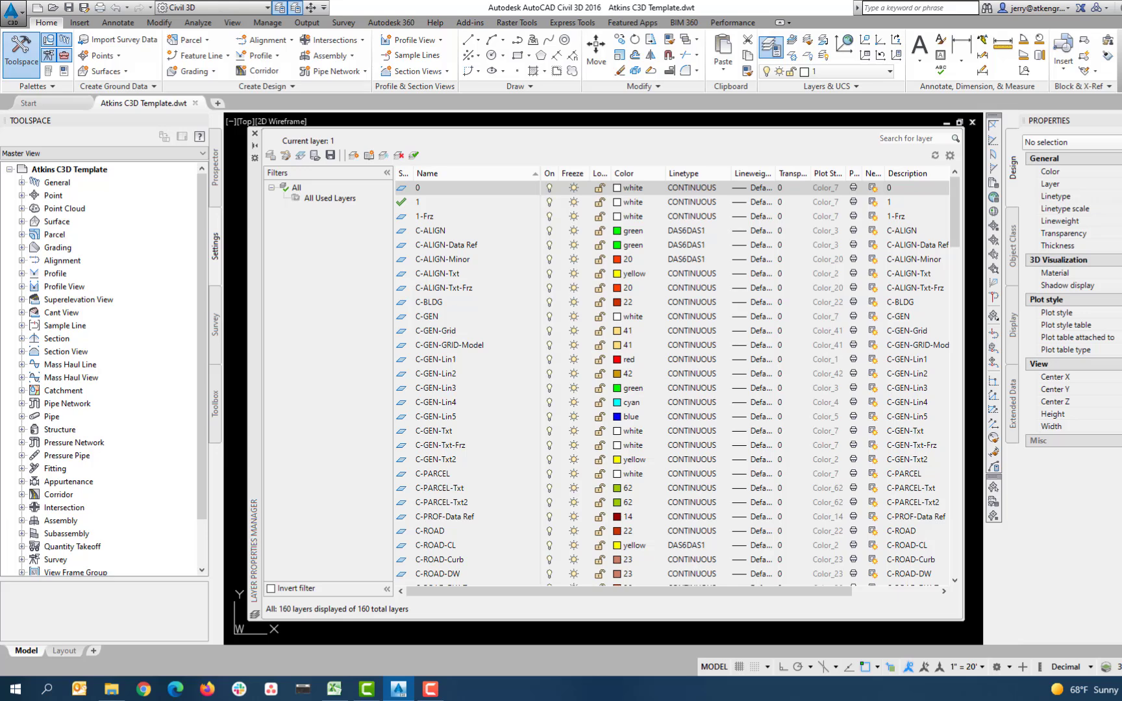
pyautogui.click(956, 547)
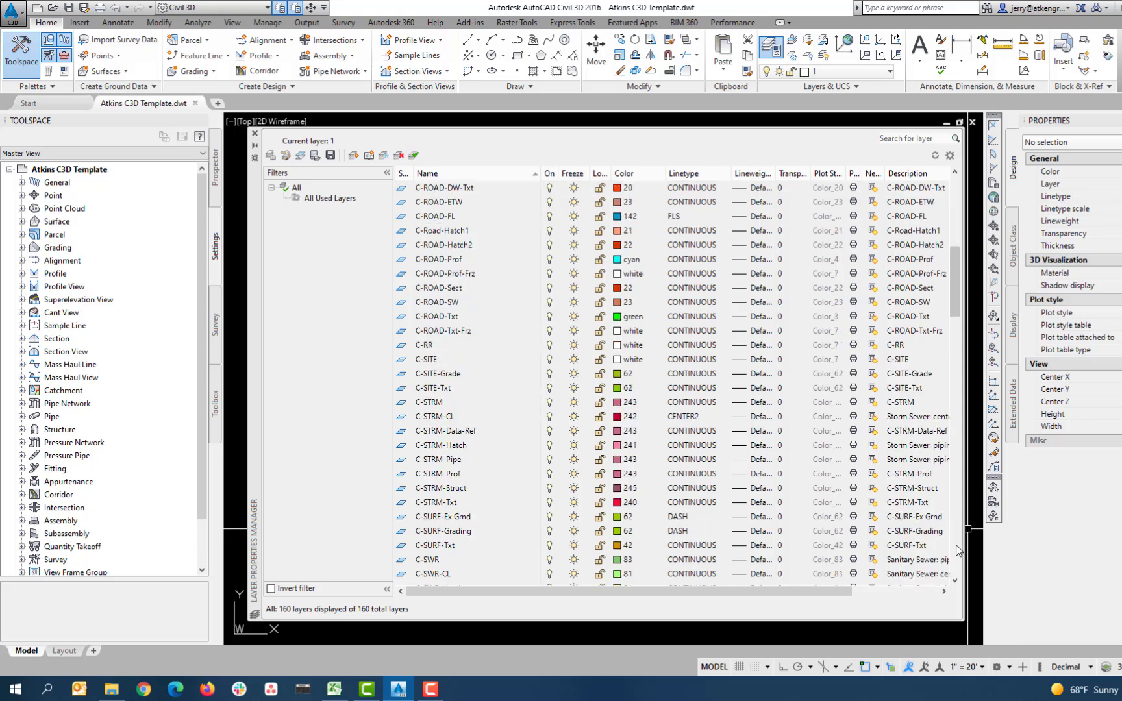
pyautogui.click(957, 549)
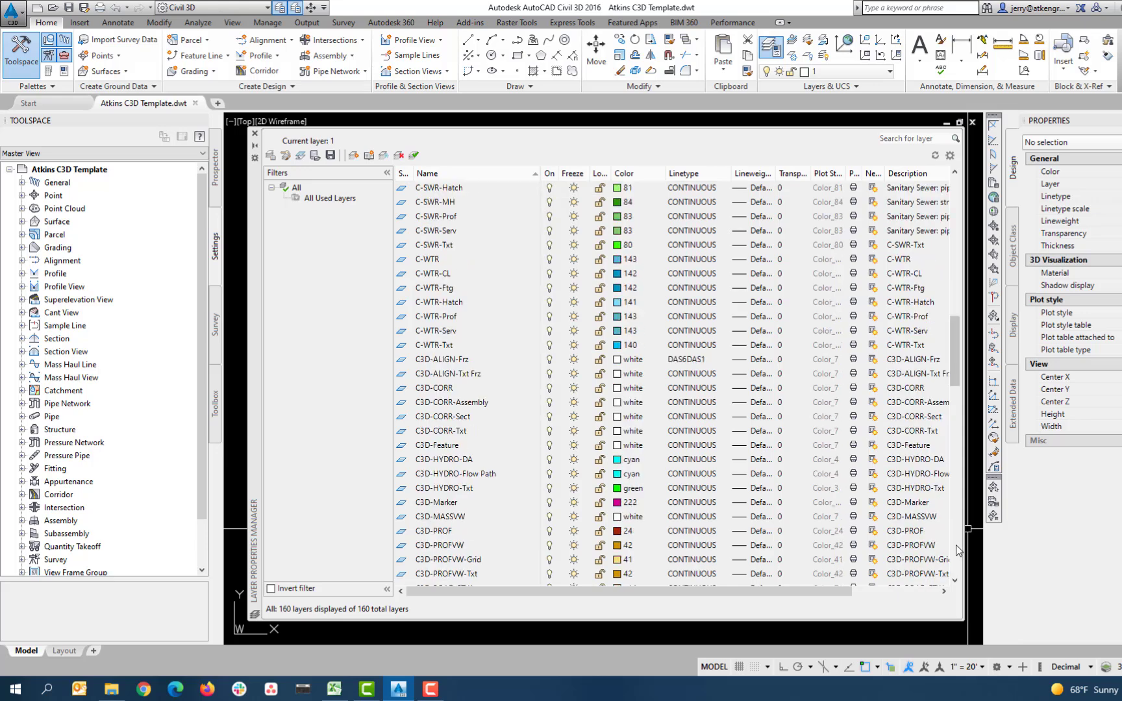
pyautogui.click(957, 549)
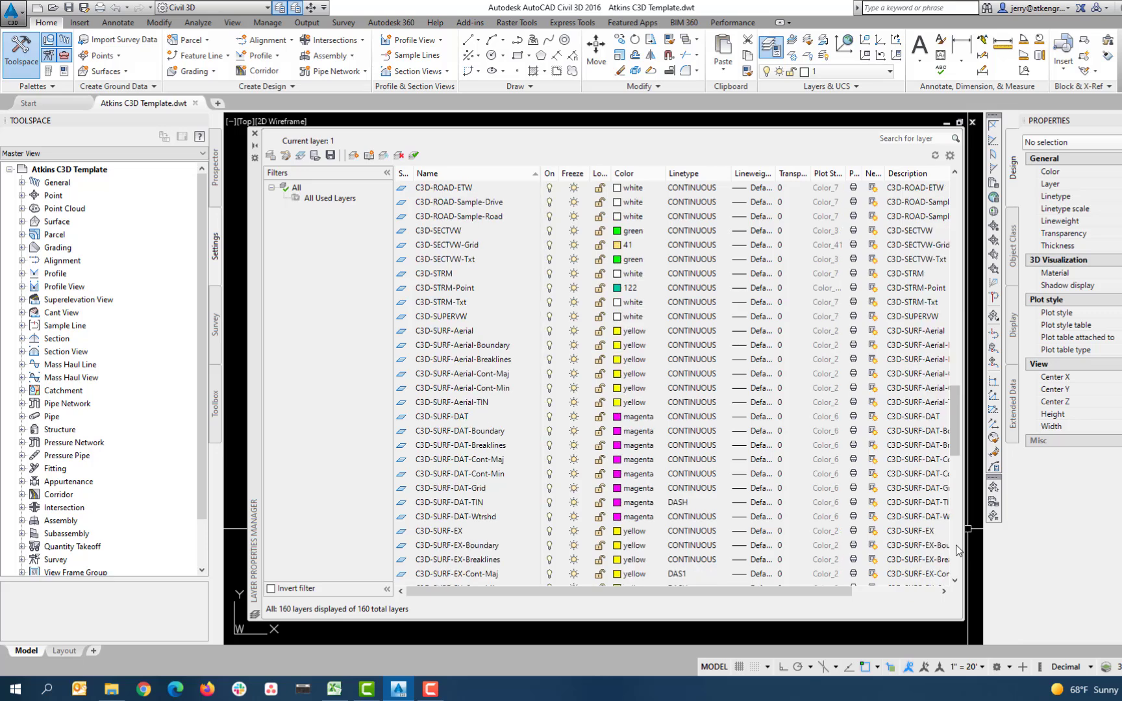
pyautogui.click(957, 549)
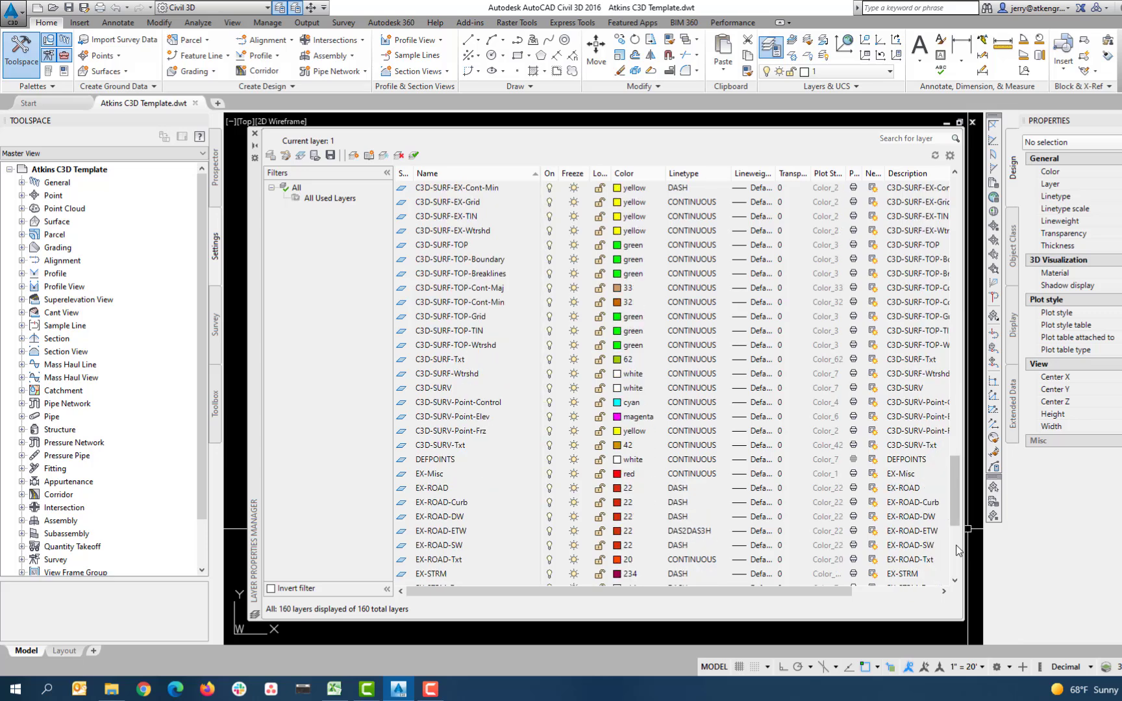
pyautogui.click(957, 549)
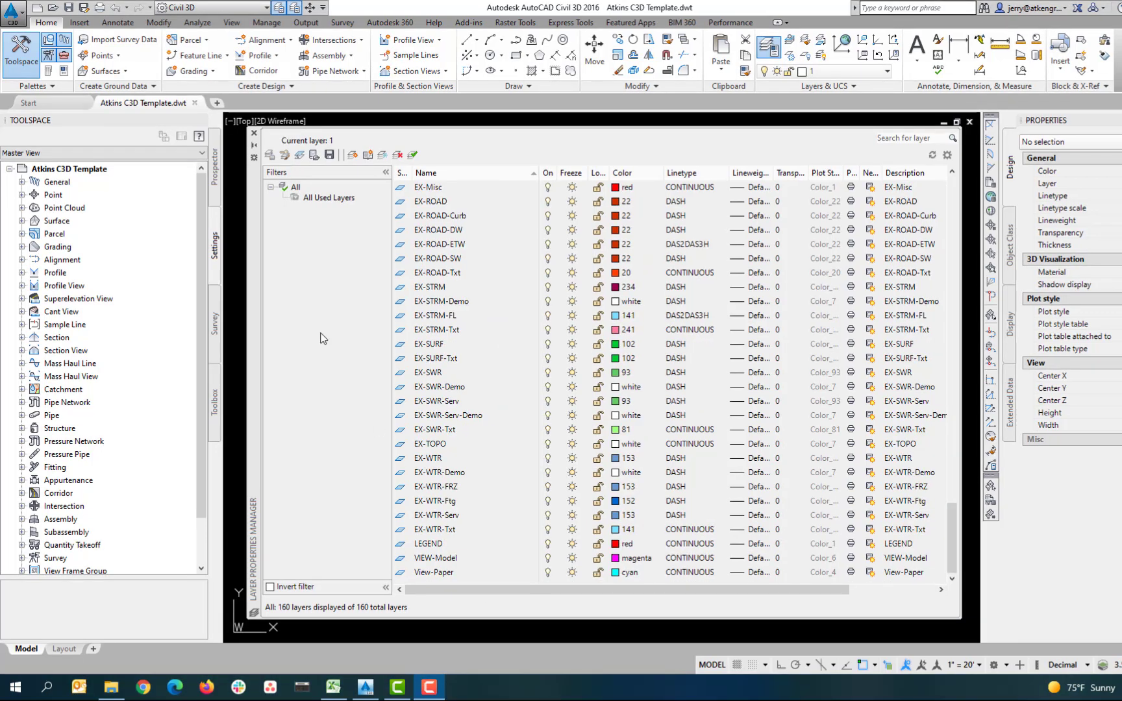
# Close the layer manager and examine the template's Alignment settings, including label sets and the station offset, line and curve label styles
pyautogui.click(253, 132)
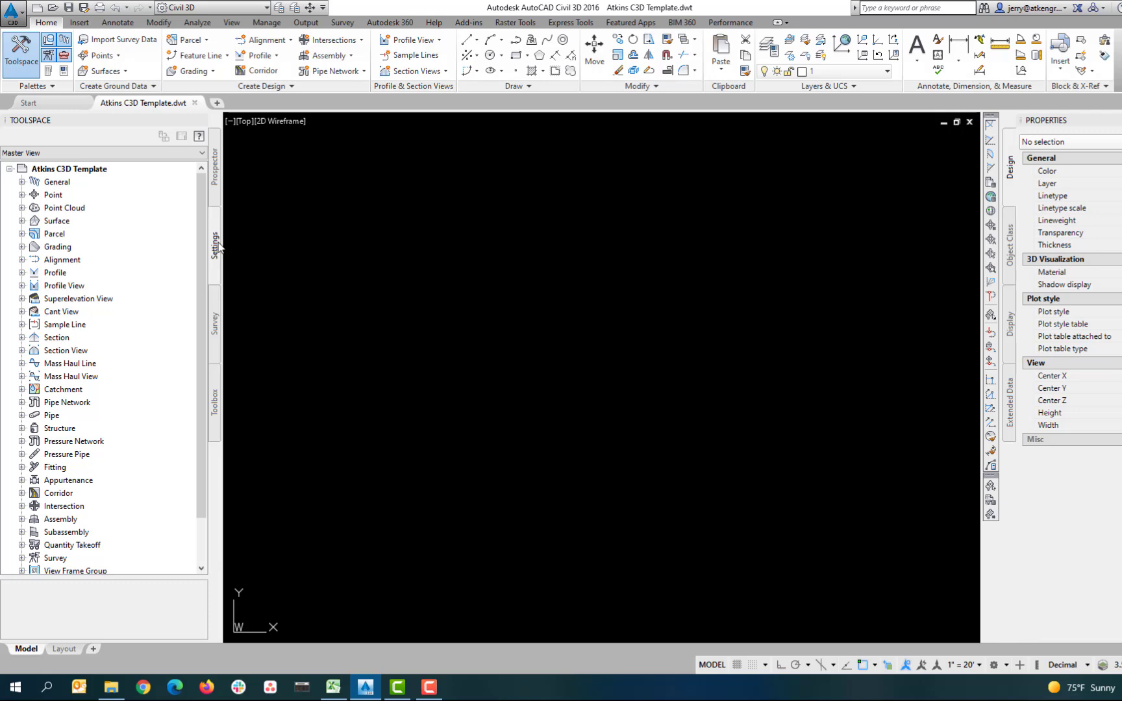
pyautogui.click(22, 260)
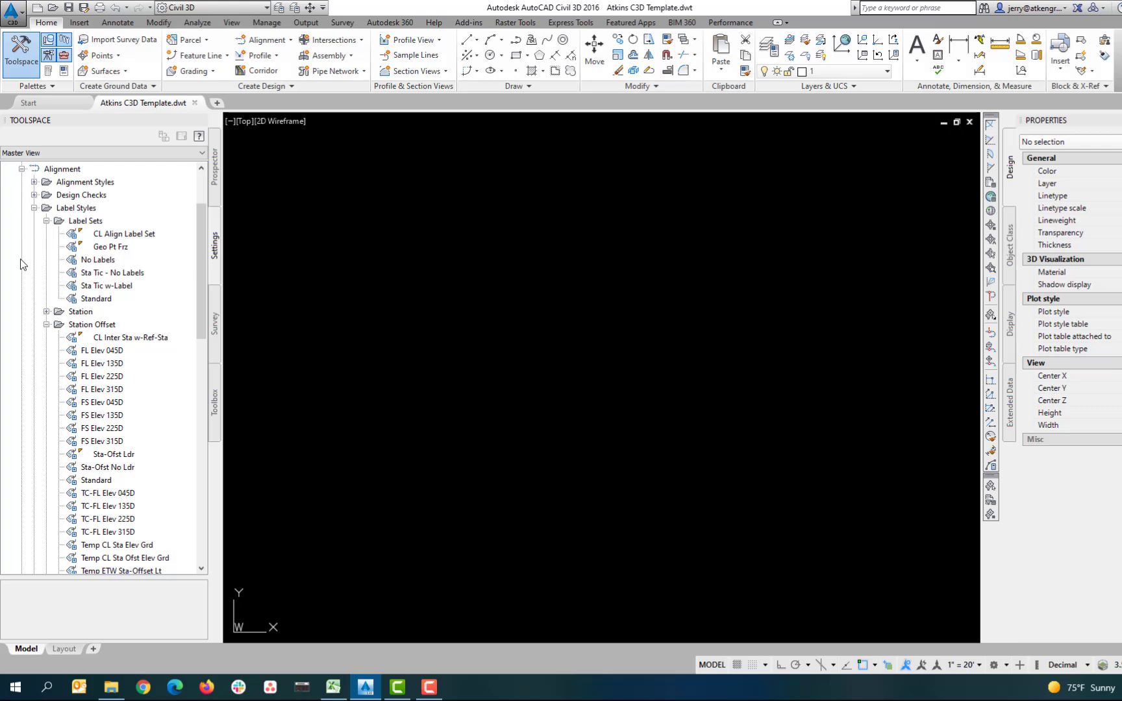
pyautogui.click(201, 458)
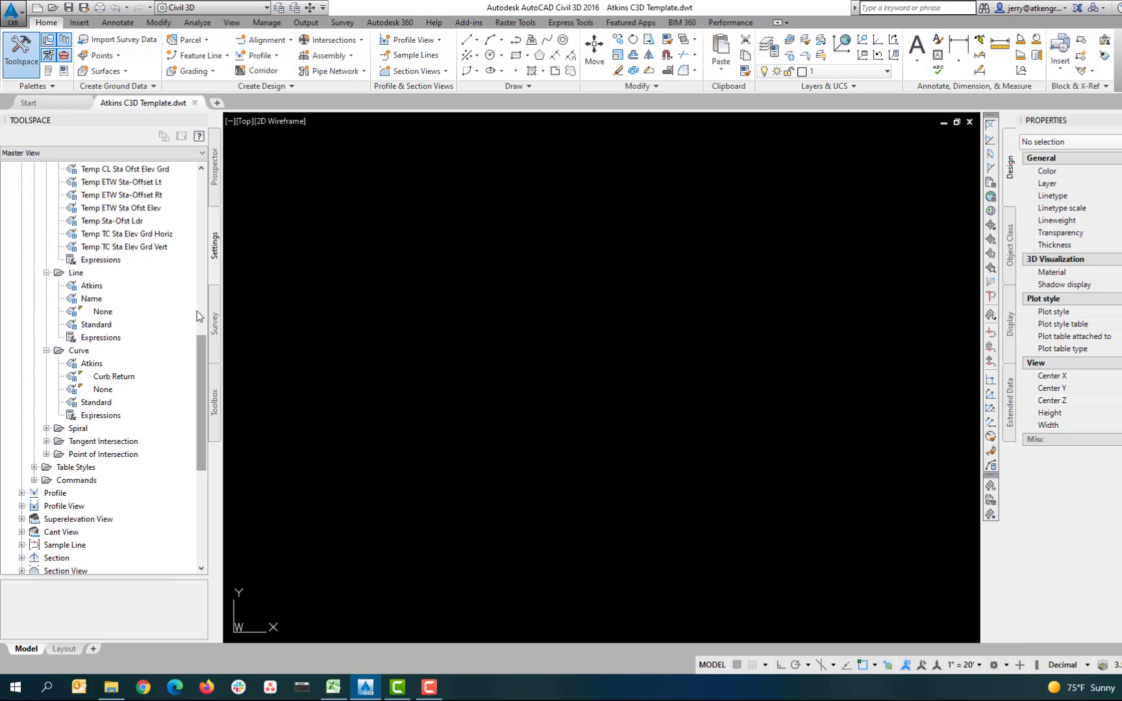
pyautogui.scroll(15, 205, 253)
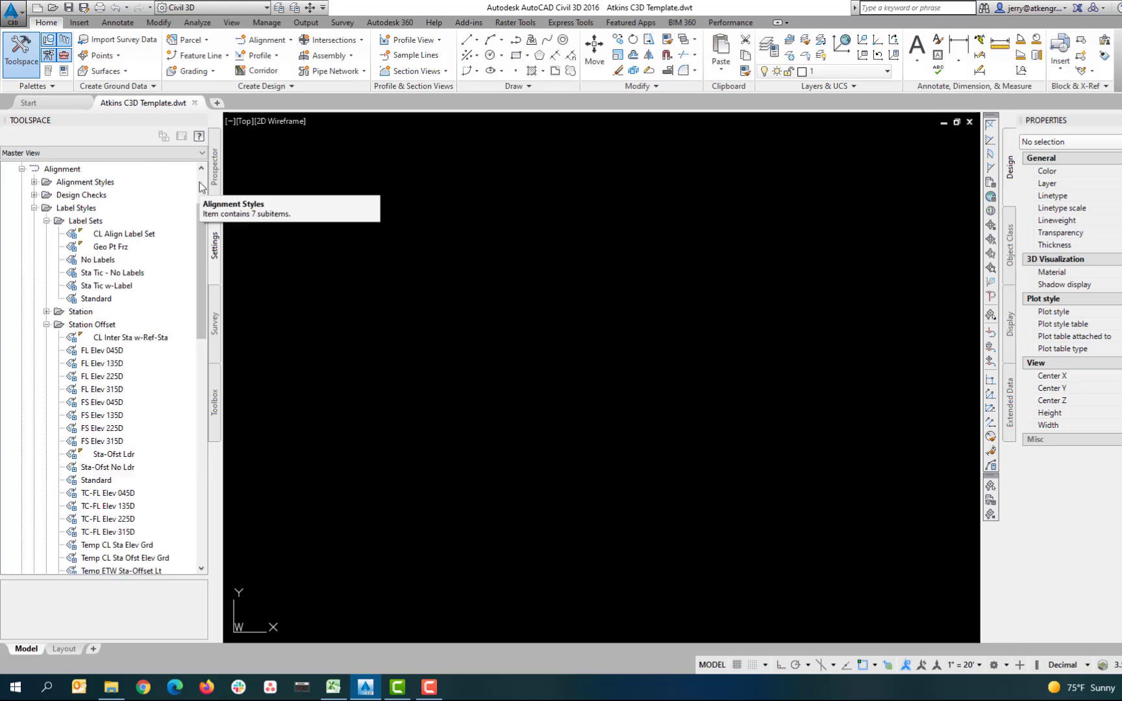
pyautogui.click(22, 259)
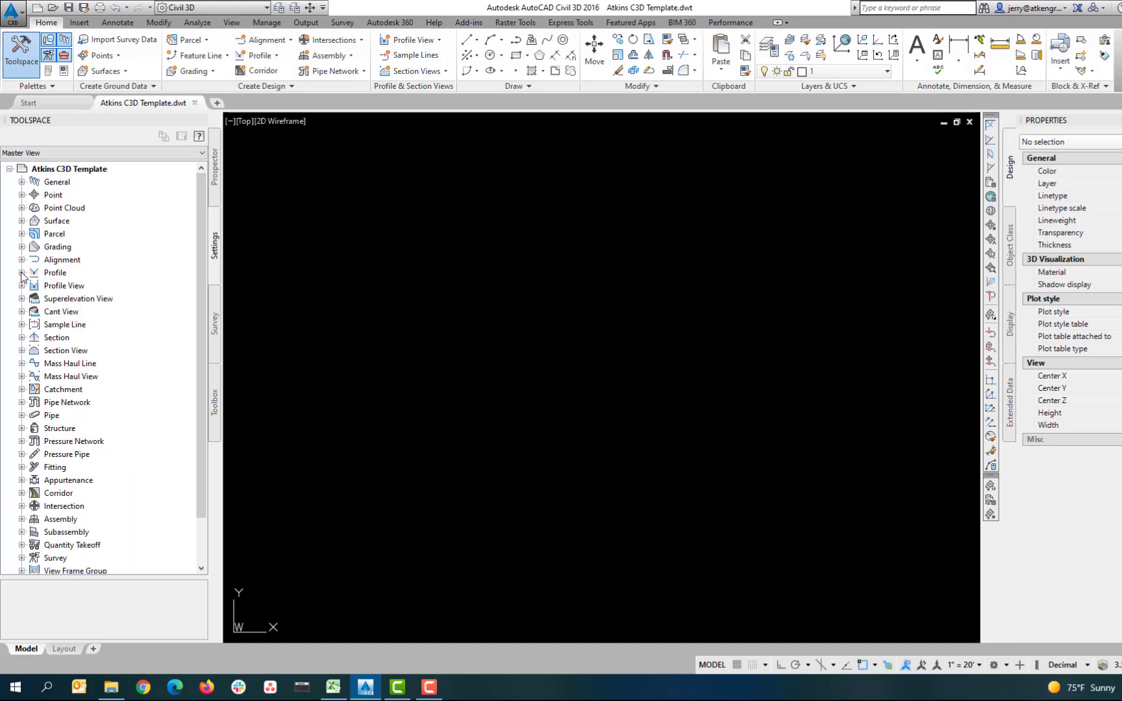
# Examine the template's Profile settings, covering profile styles, label sets and the station and grade break label styles
pyautogui.click(21, 273)
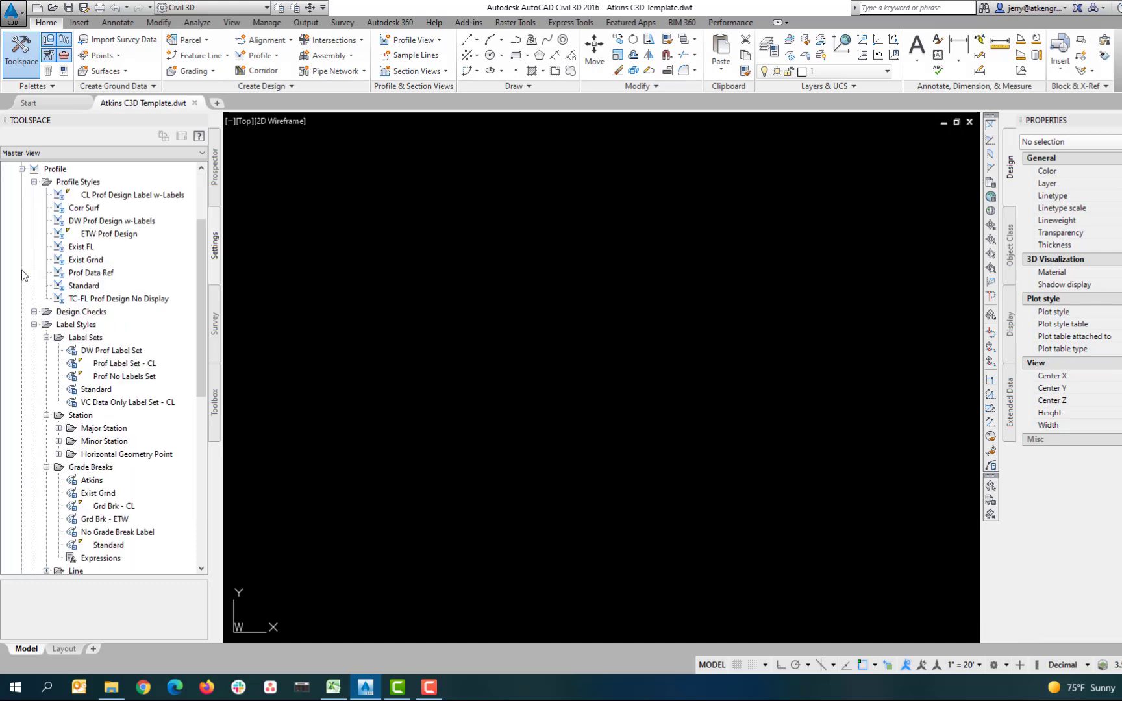
pyautogui.click(205, 528)
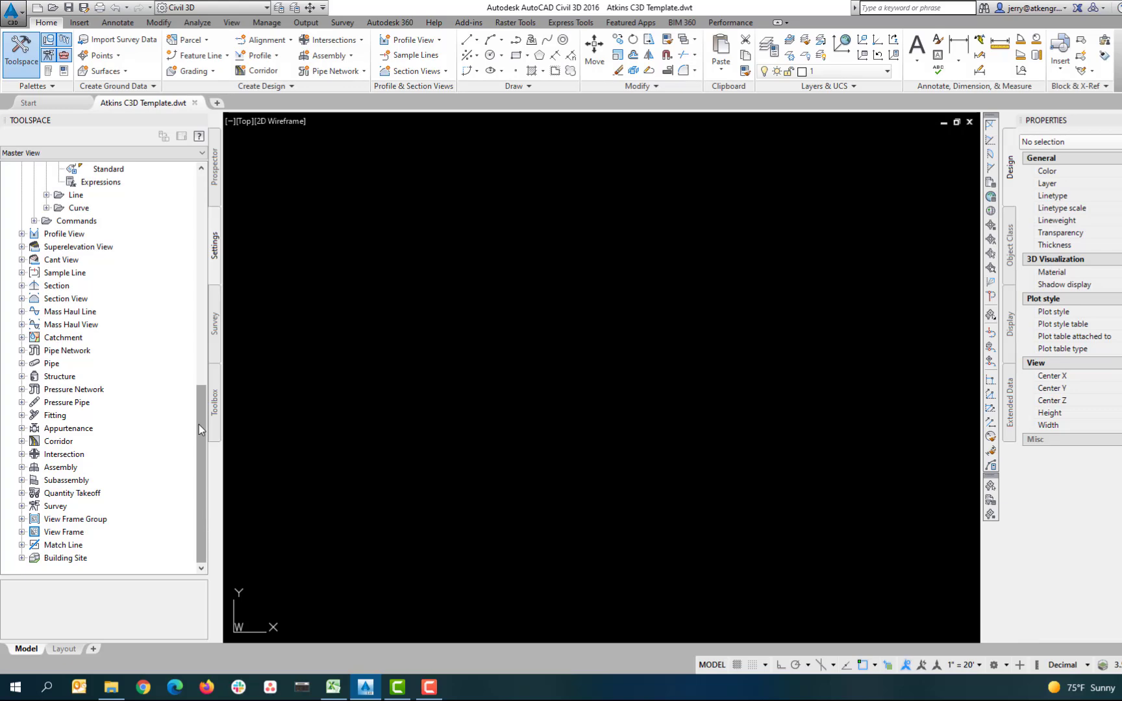
pyautogui.click(202, 267)
pyautogui.click(204, 205)
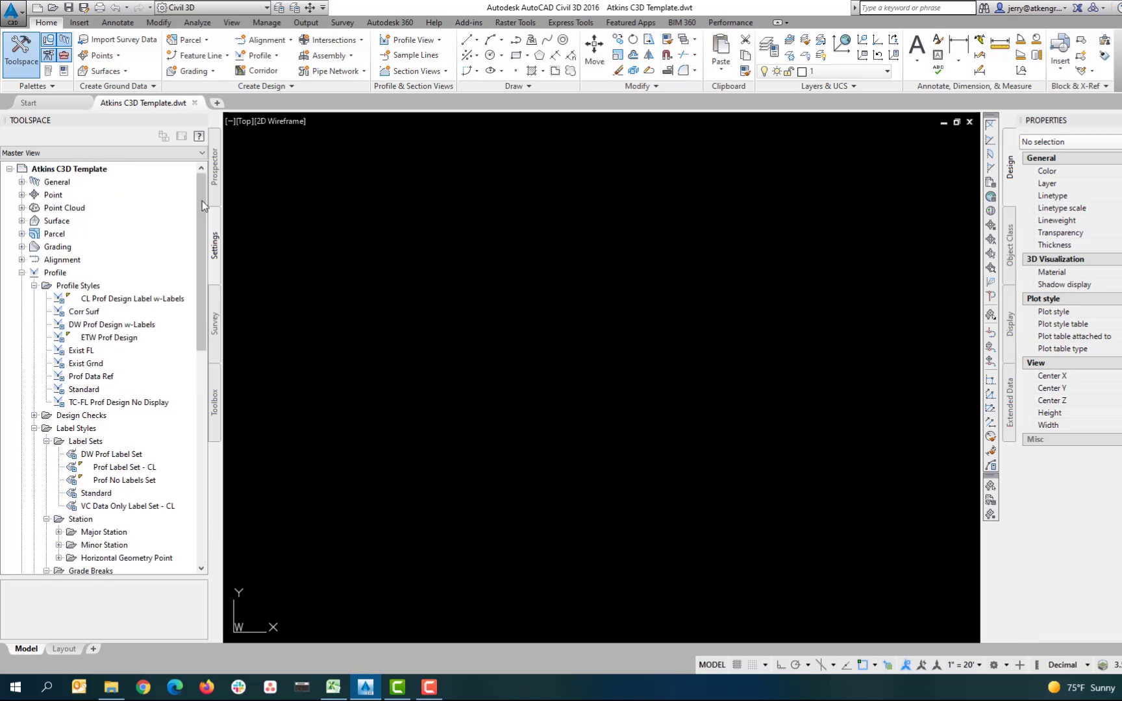
pyautogui.click(22, 273)
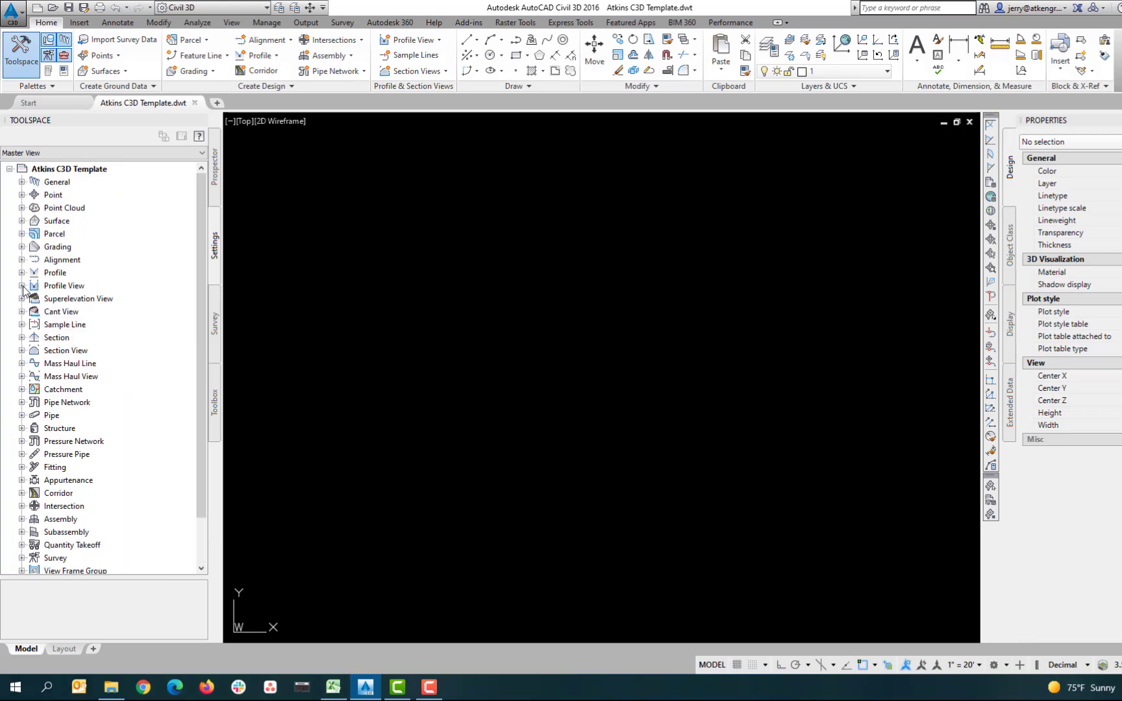
# Examine the template's Profile View settings, covering the profile view styles and station elevation label styles
pyautogui.click(22, 287)
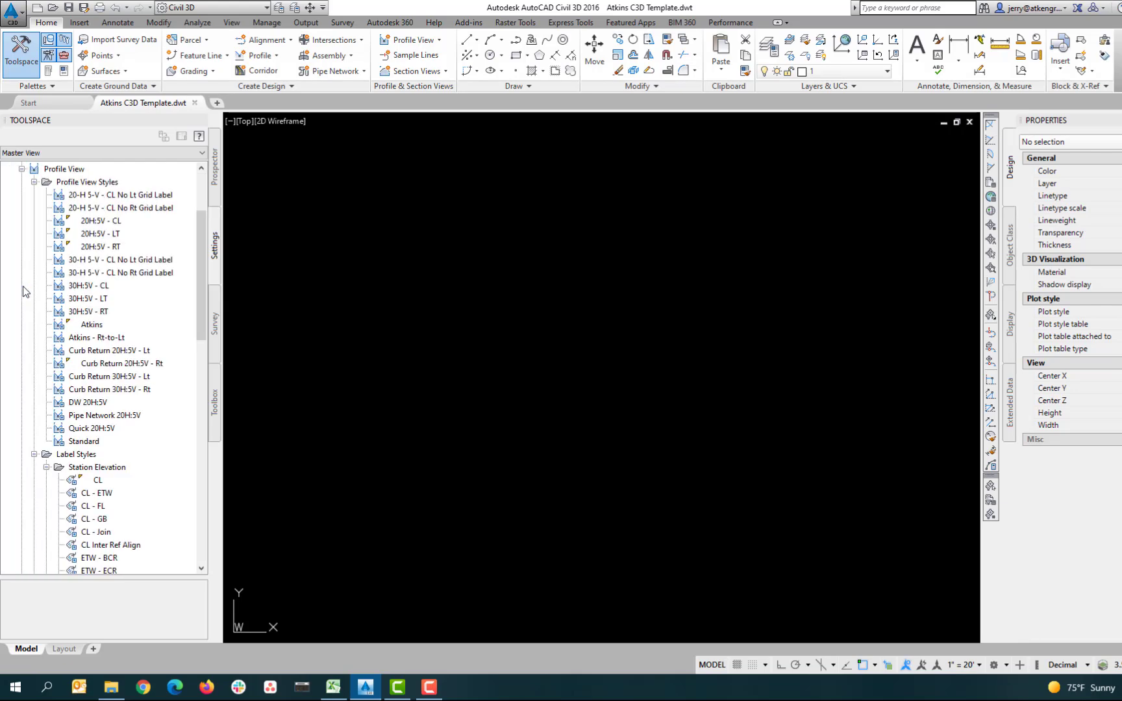
pyautogui.click(202, 493)
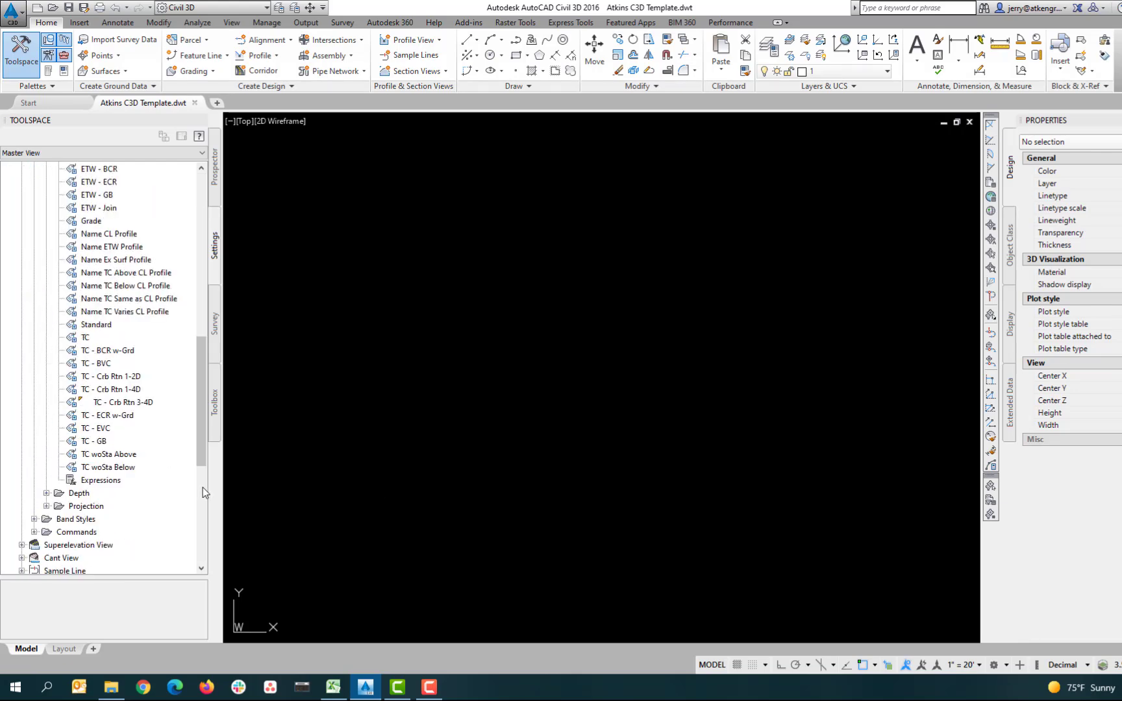
pyautogui.click(201, 273)
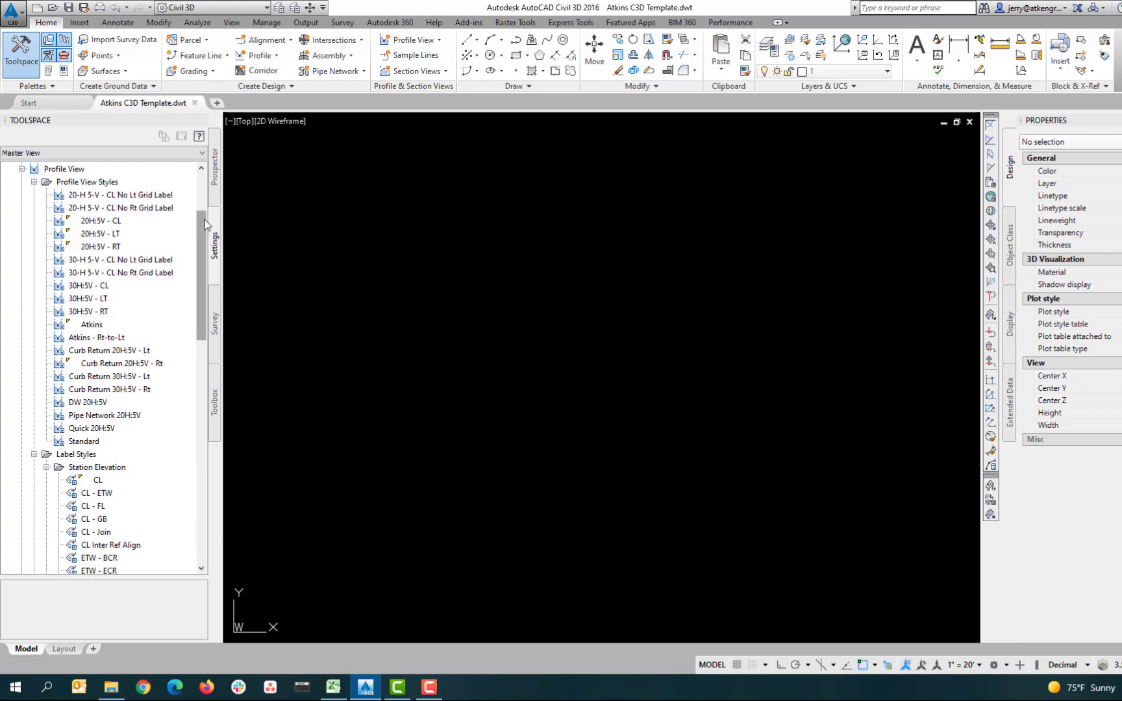
pyautogui.click(201, 193)
pyautogui.click(21, 286)
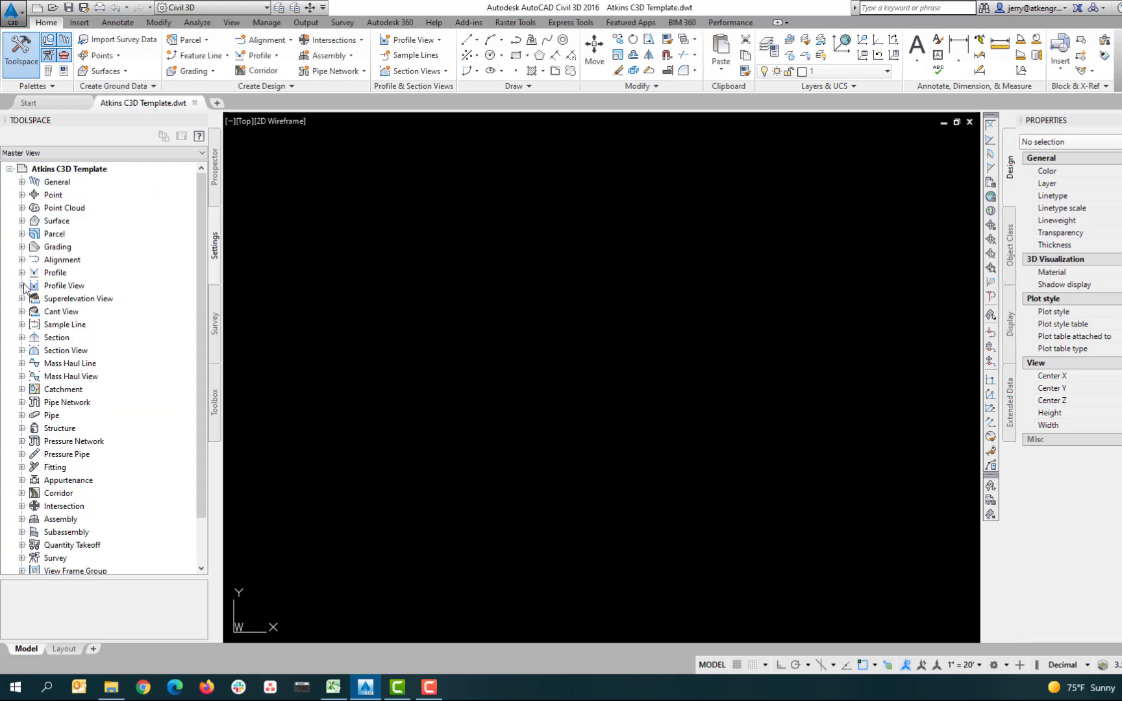
# Review the template's Pipe Network parts lists and the Pipe styles with their plan profile label styles
pyautogui.click(21, 403)
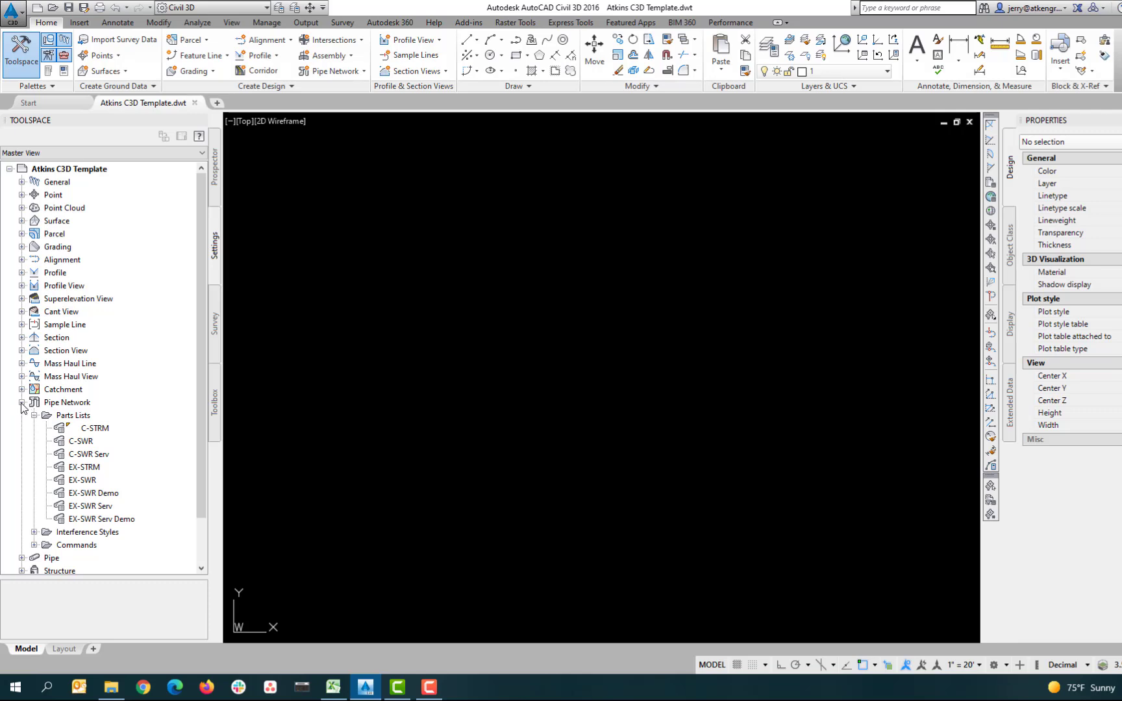
pyautogui.click(21, 403)
pyautogui.click(22, 416)
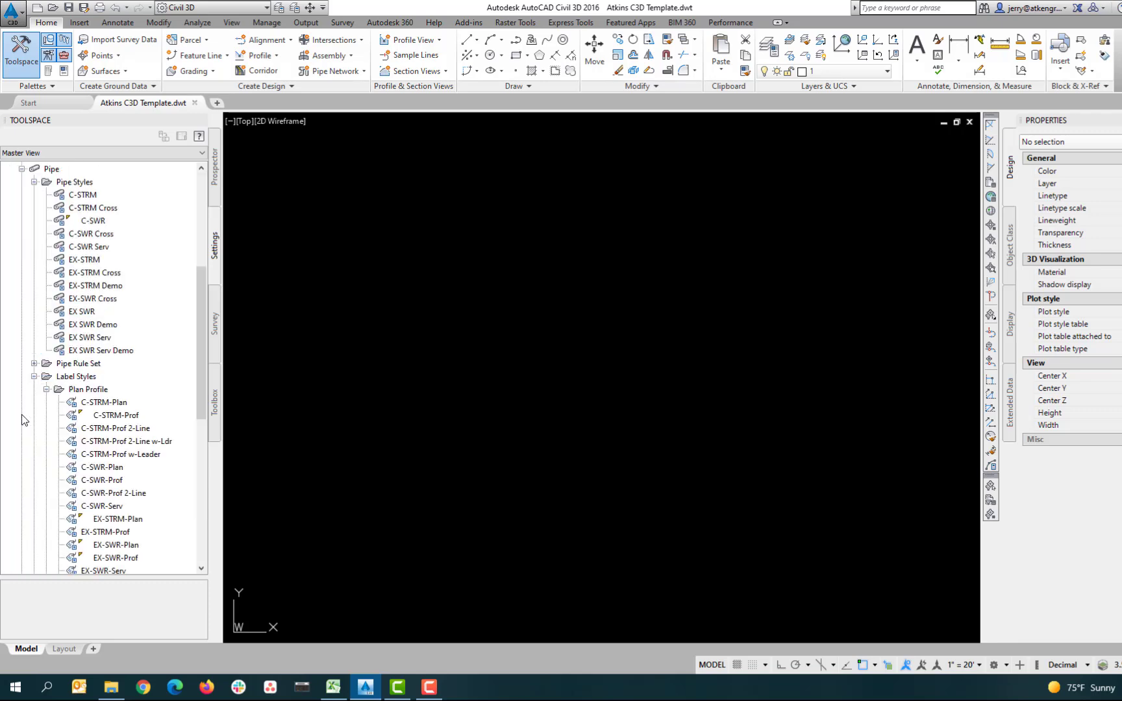
pyautogui.click(205, 505)
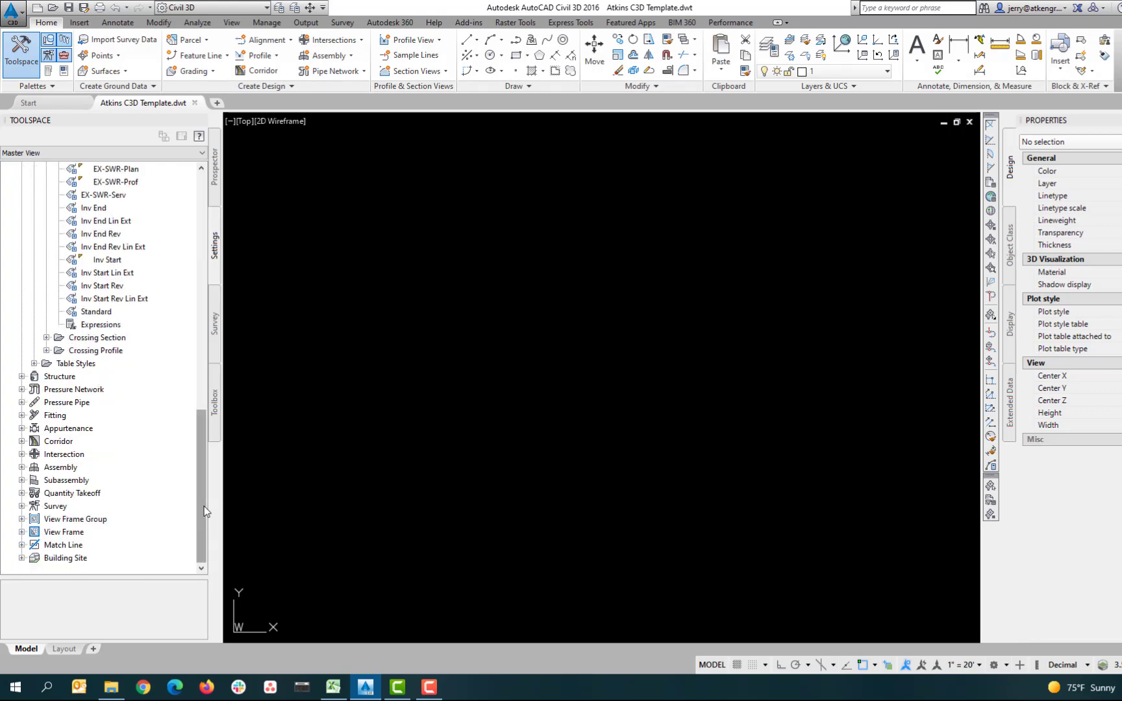
pyautogui.click(201, 351)
pyautogui.click(202, 248)
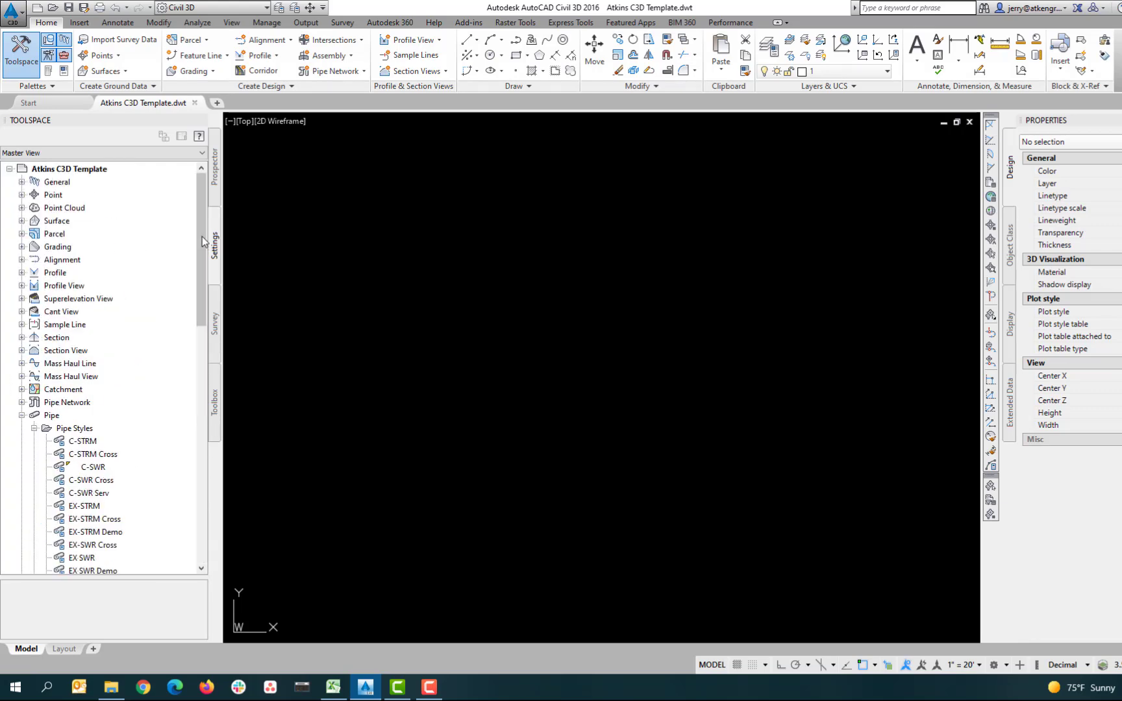
pyautogui.click(22, 415)
# Examine the template's Structure settings, covering the structure styles and the storm and sewer label styles
pyautogui.click(23, 428)
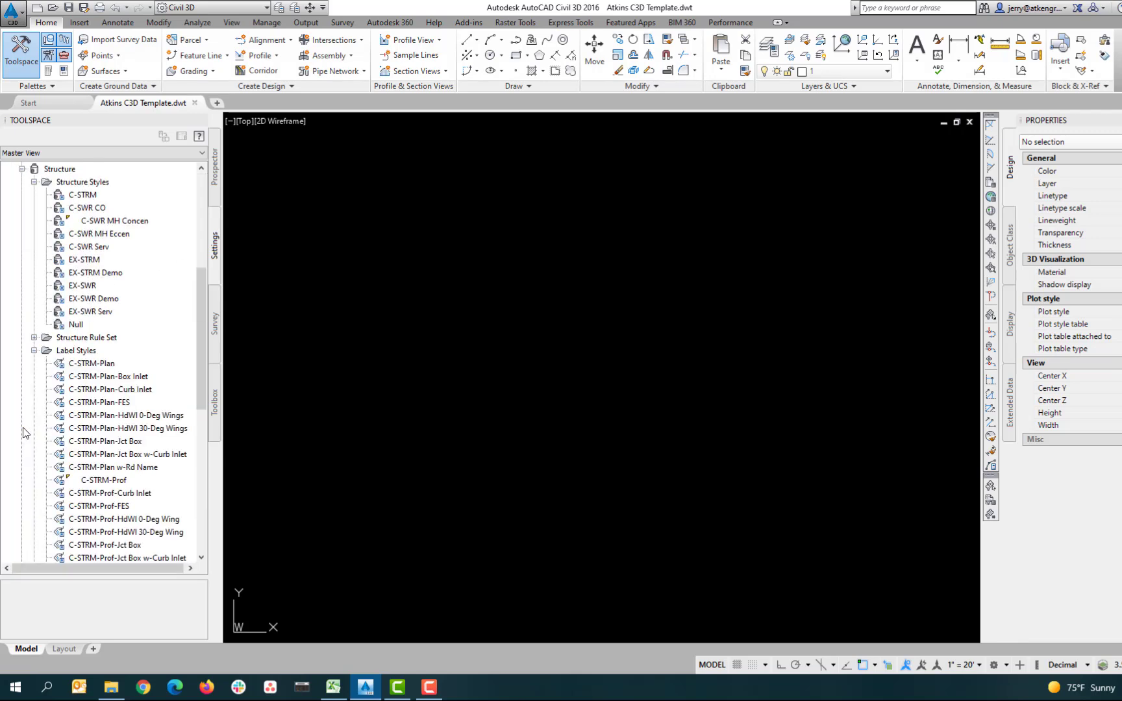
pyautogui.click(203, 485)
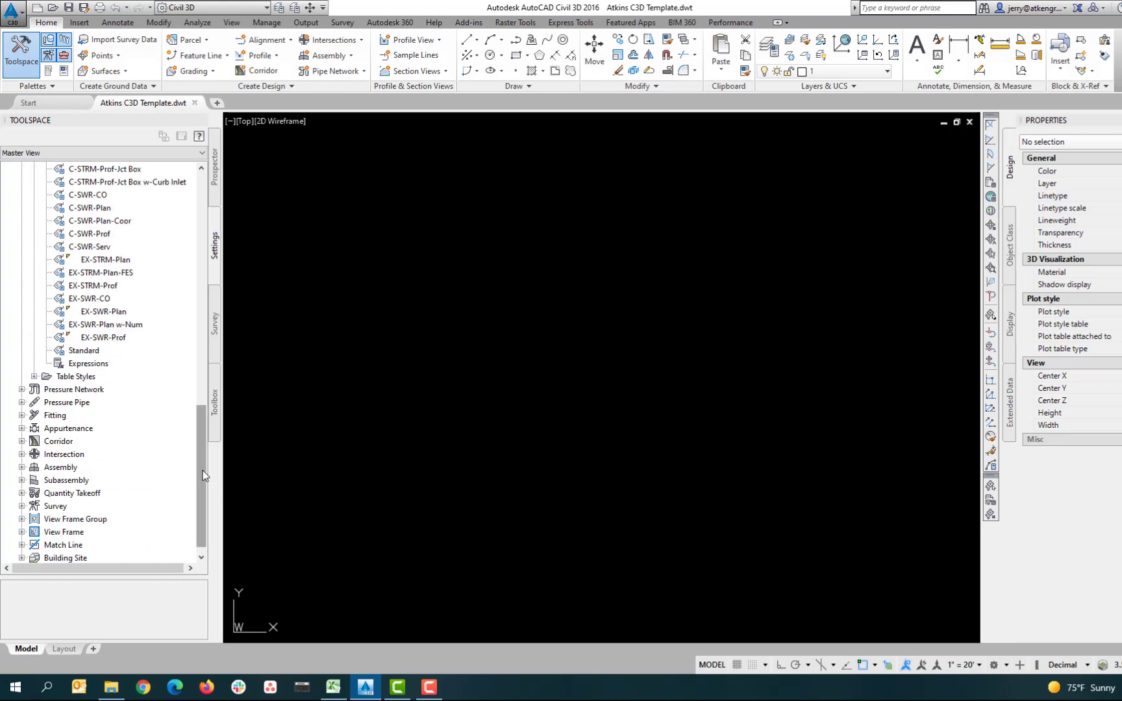
pyautogui.click(199, 293)
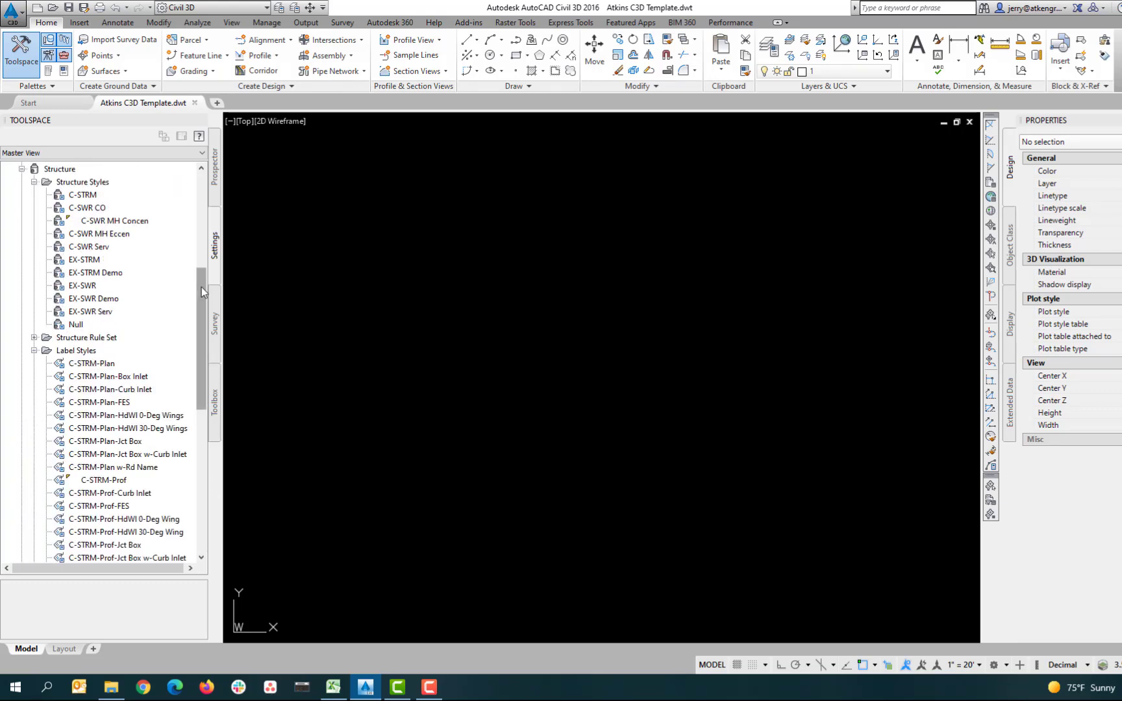
pyautogui.click(203, 253)
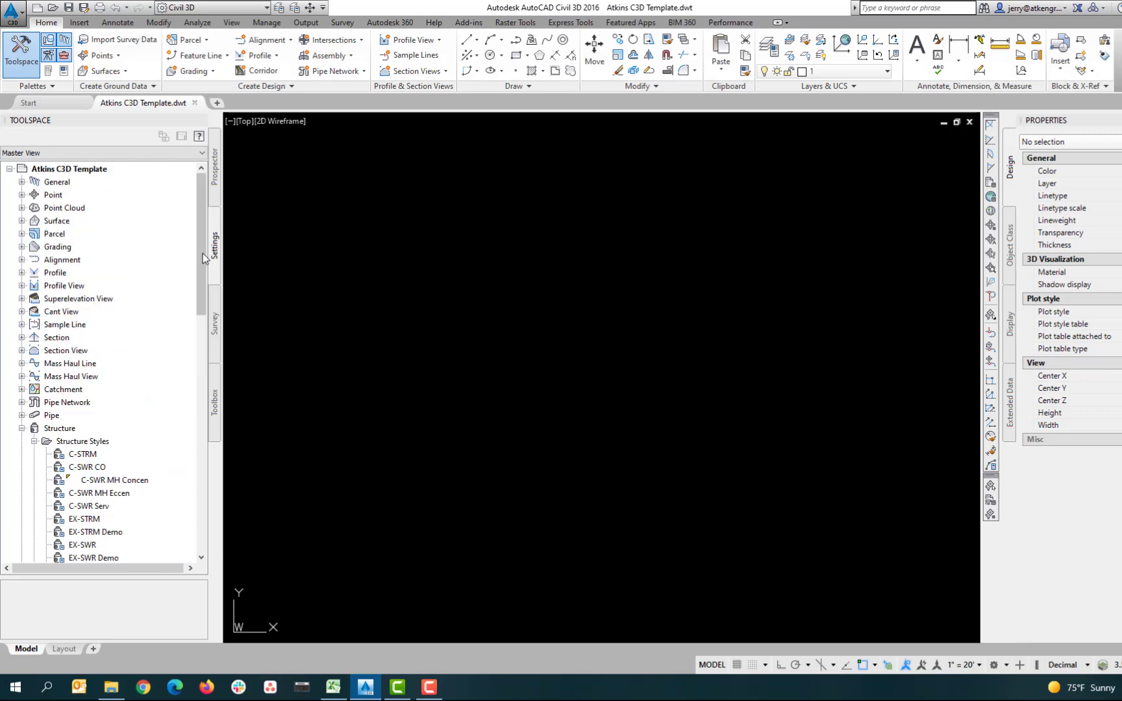
pyautogui.click(21, 429)
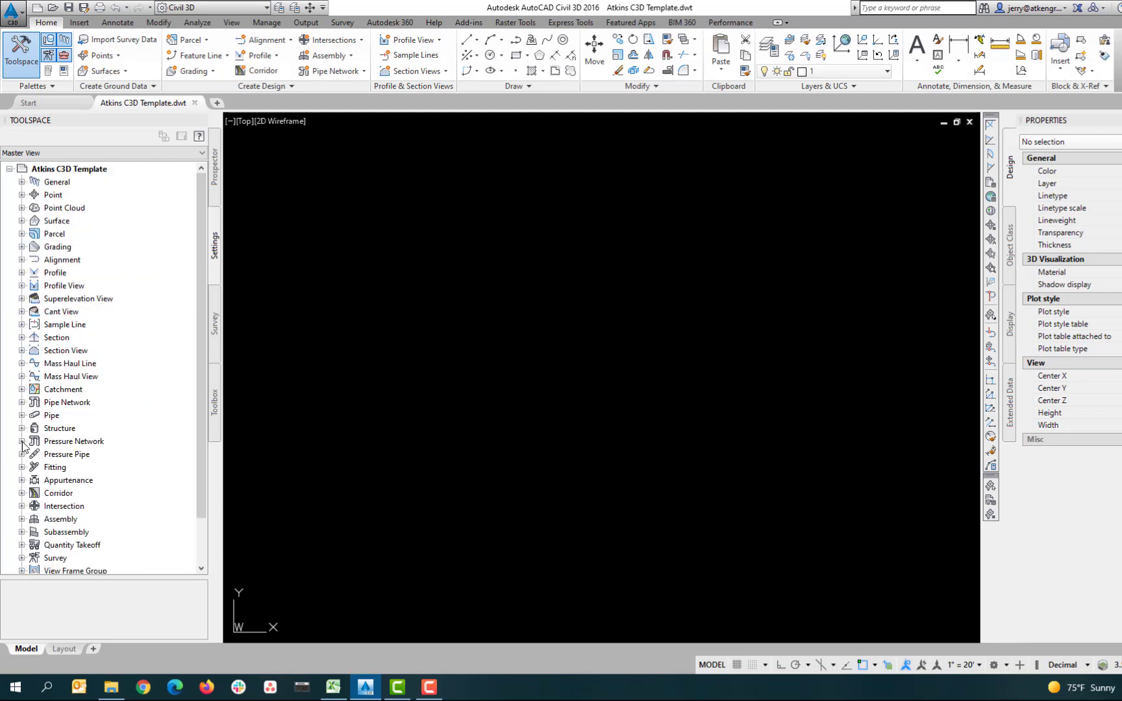
# Review the template's Pressure Network parts lists and the Pressure Pipe styles with their plan profile label styles
pyautogui.click(22, 442)
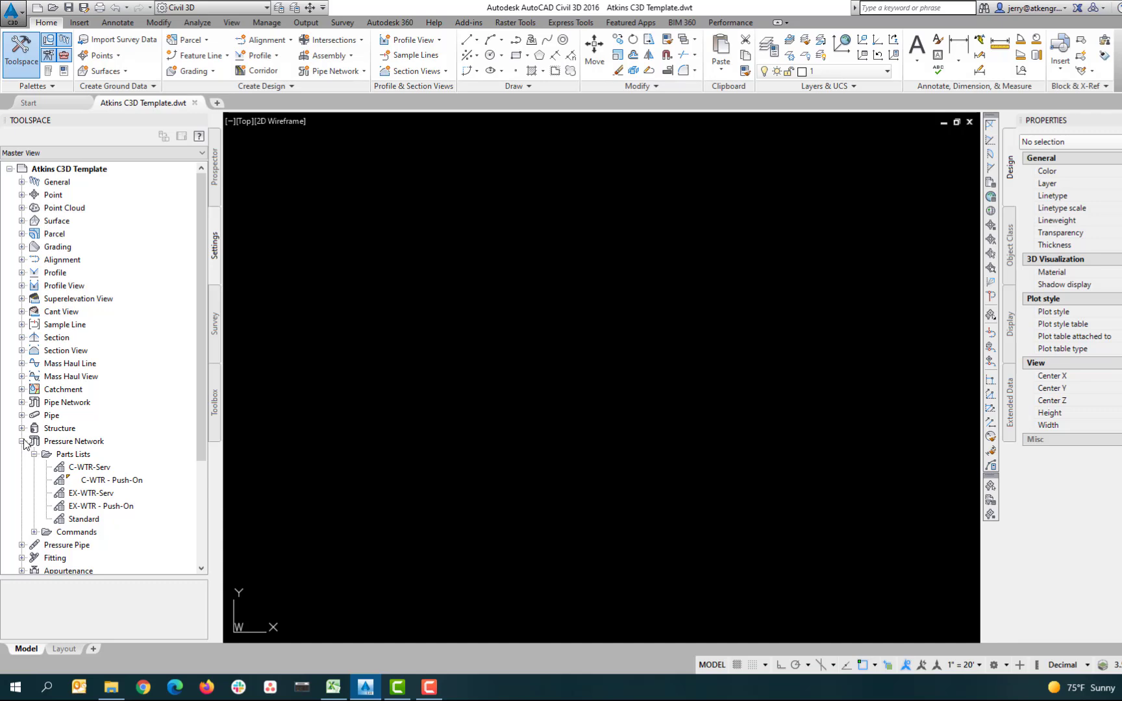
pyautogui.click(21, 442)
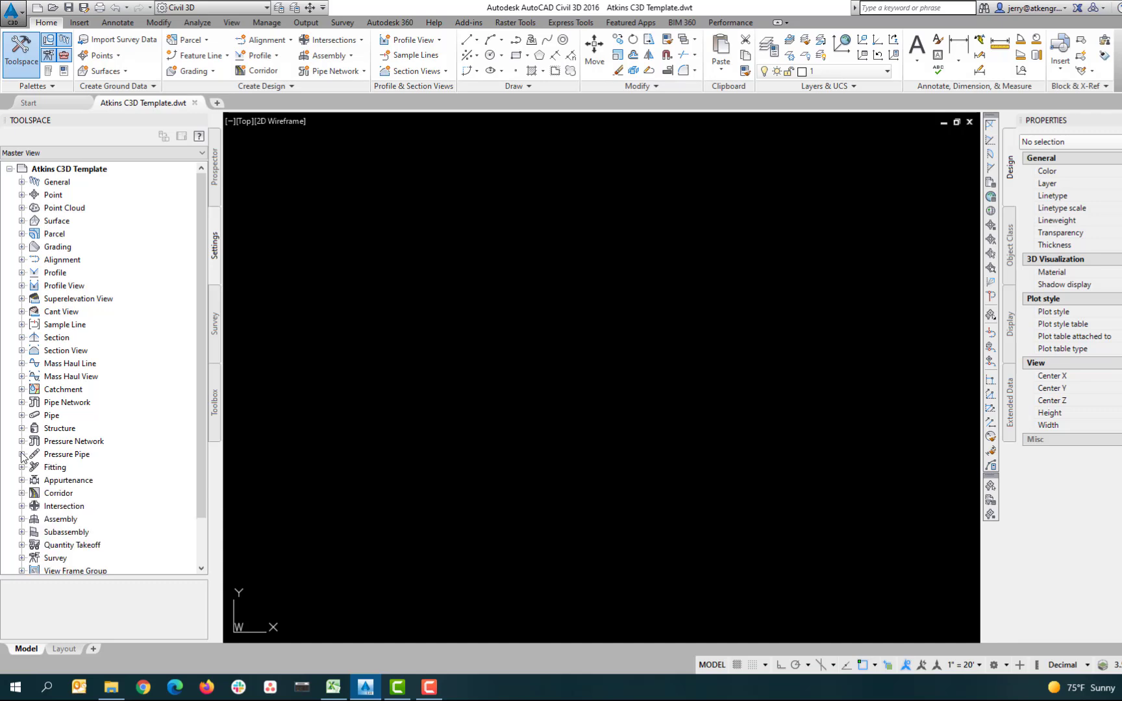
pyautogui.click(22, 455)
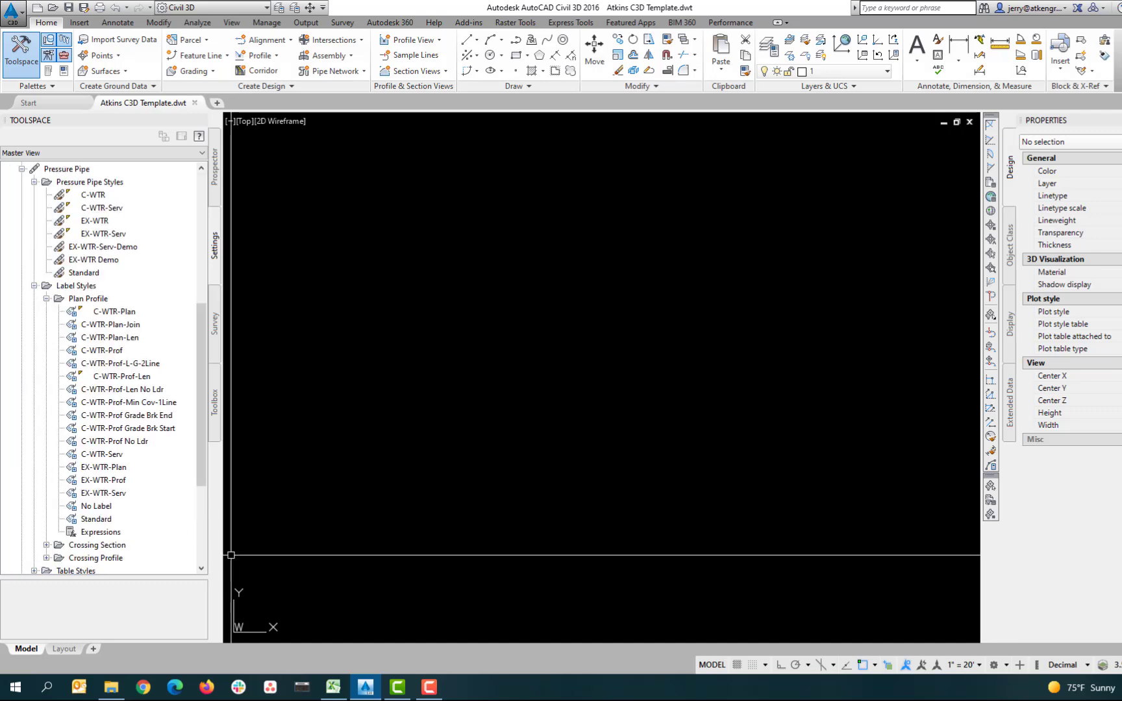
pyautogui.click(205, 252)
pyautogui.click(22, 455)
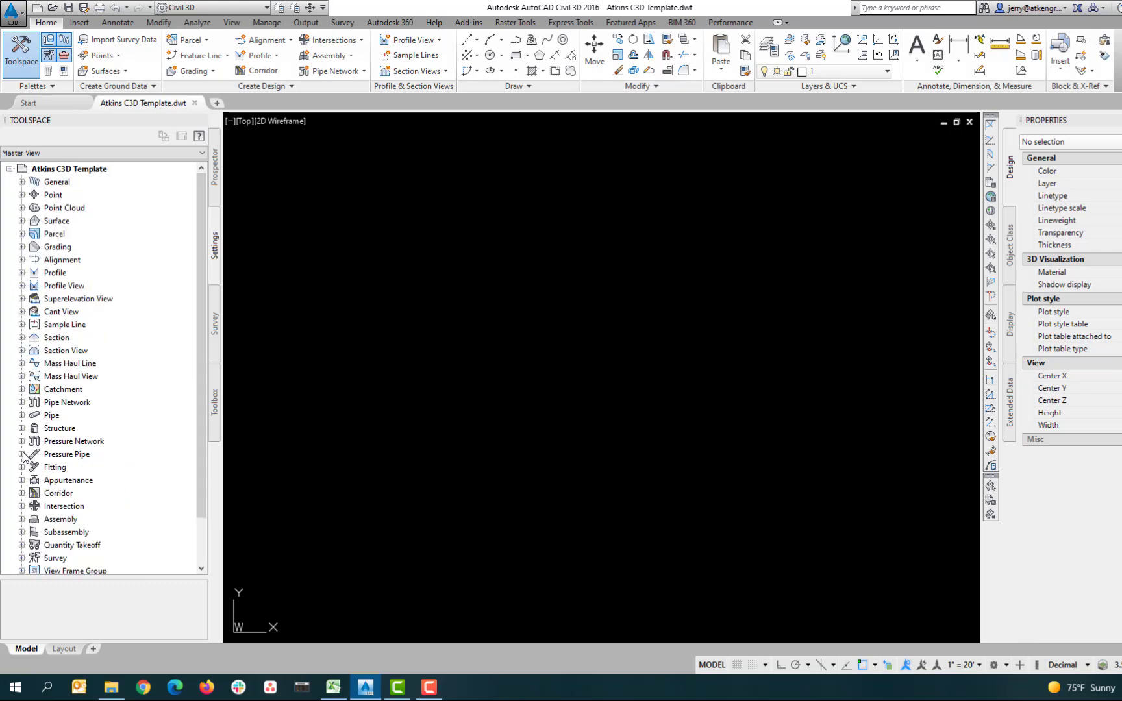
# Review the template's Fitting styles and Appurtenance styles together with their label styles
pyautogui.click(21, 468)
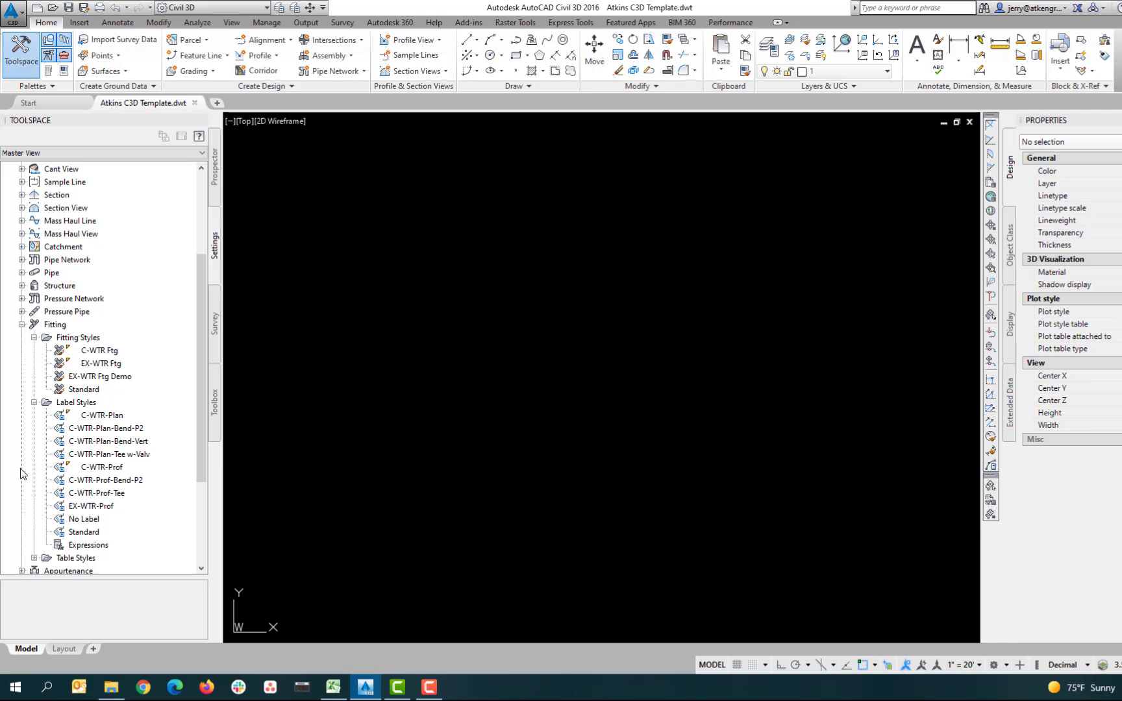
pyautogui.click(21, 325)
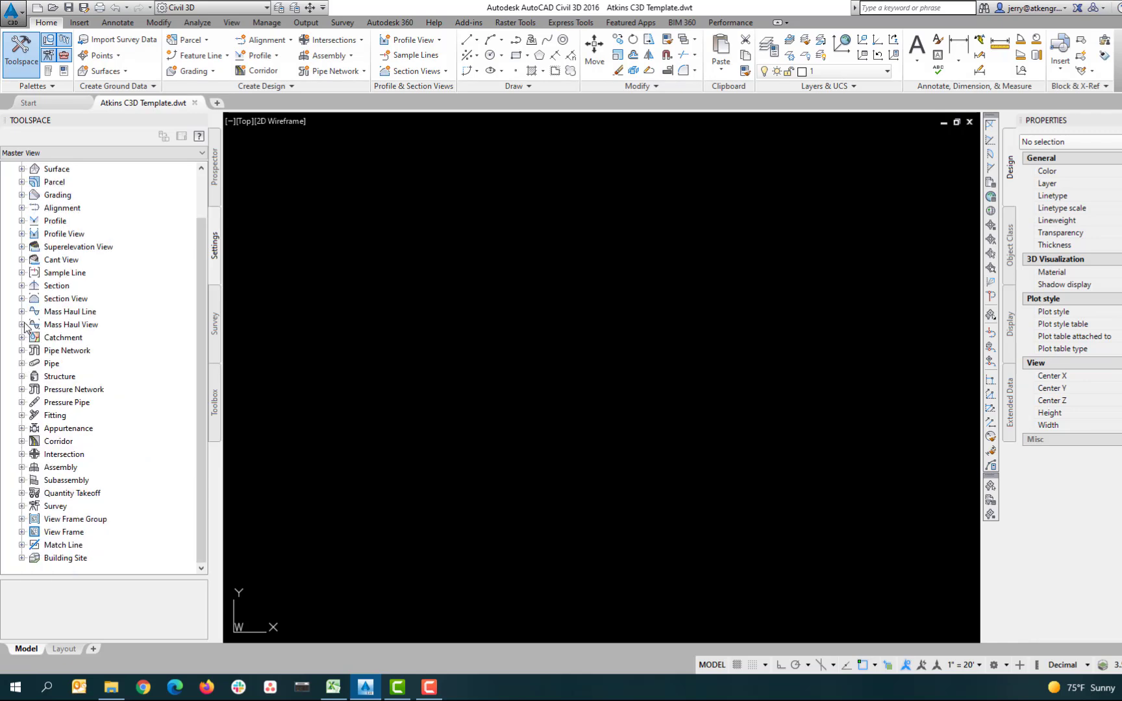
pyautogui.click(21, 428)
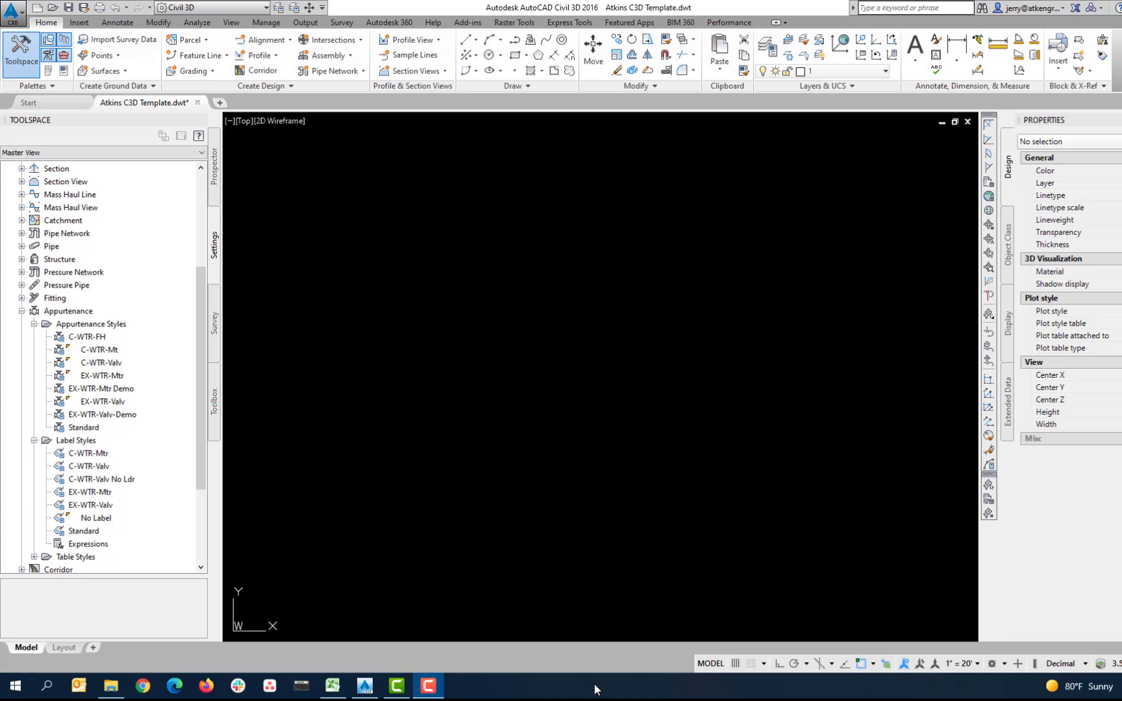
# Set Atkins C3D Template.dwt as the default template file for QNEW in the Options and apply the change
pyautogui.write('OP')
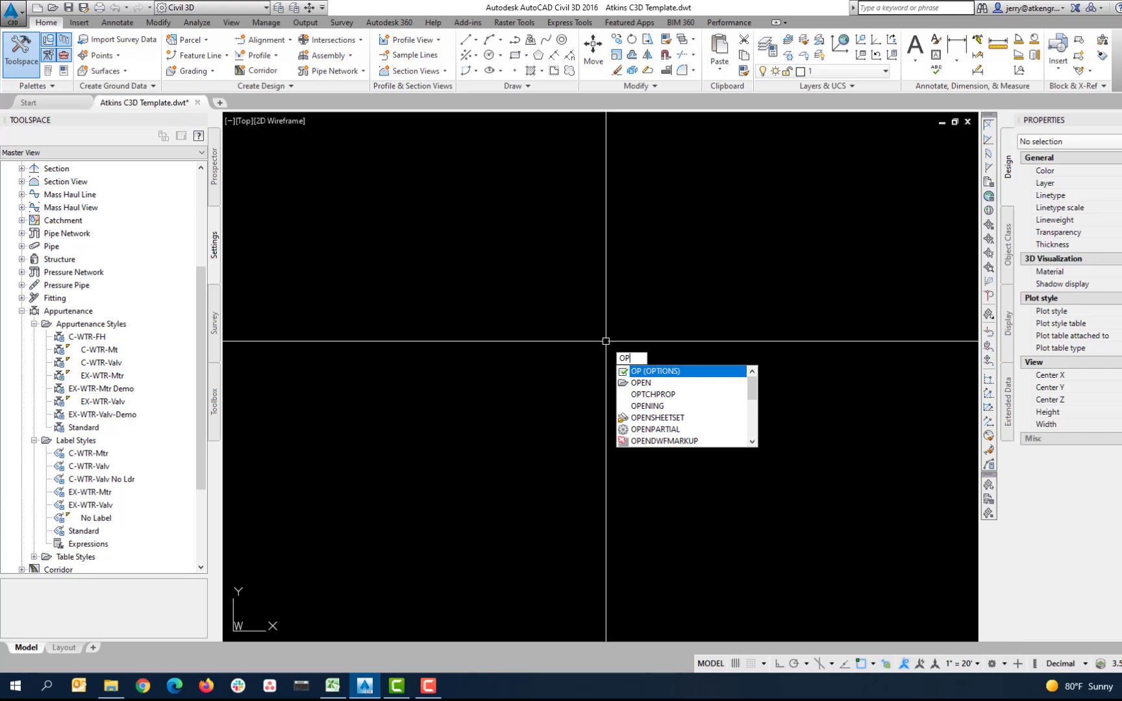
pyautogui.press('Return')
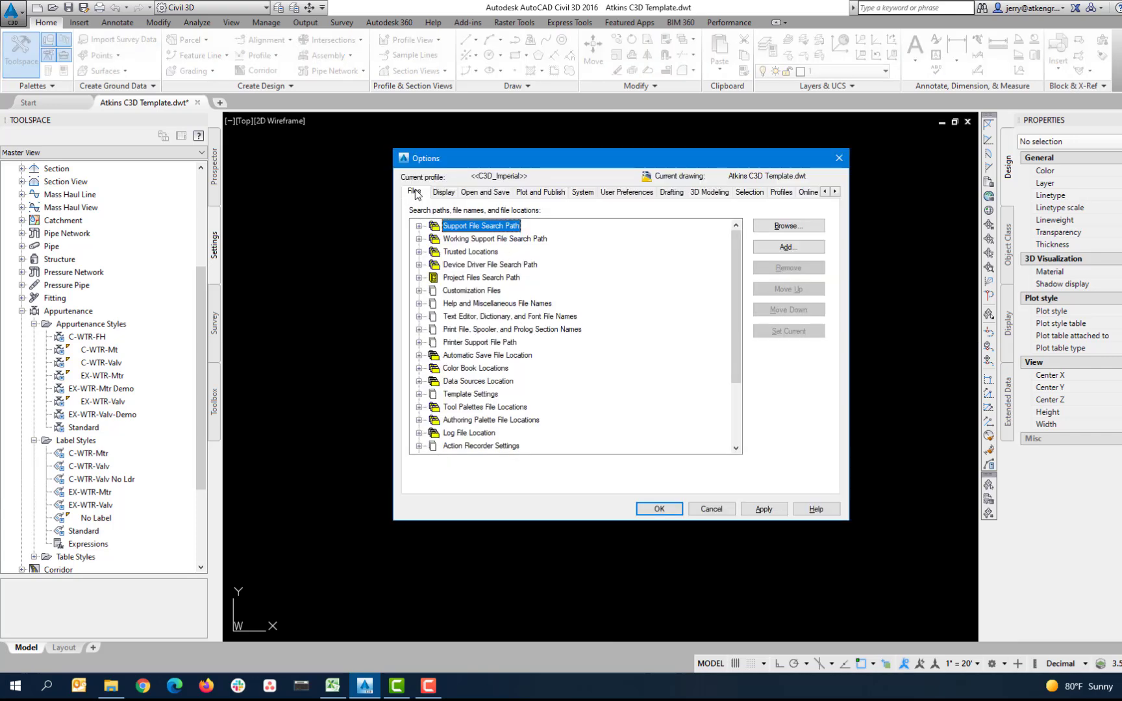
pyautogui.doubleClick(458, 394)
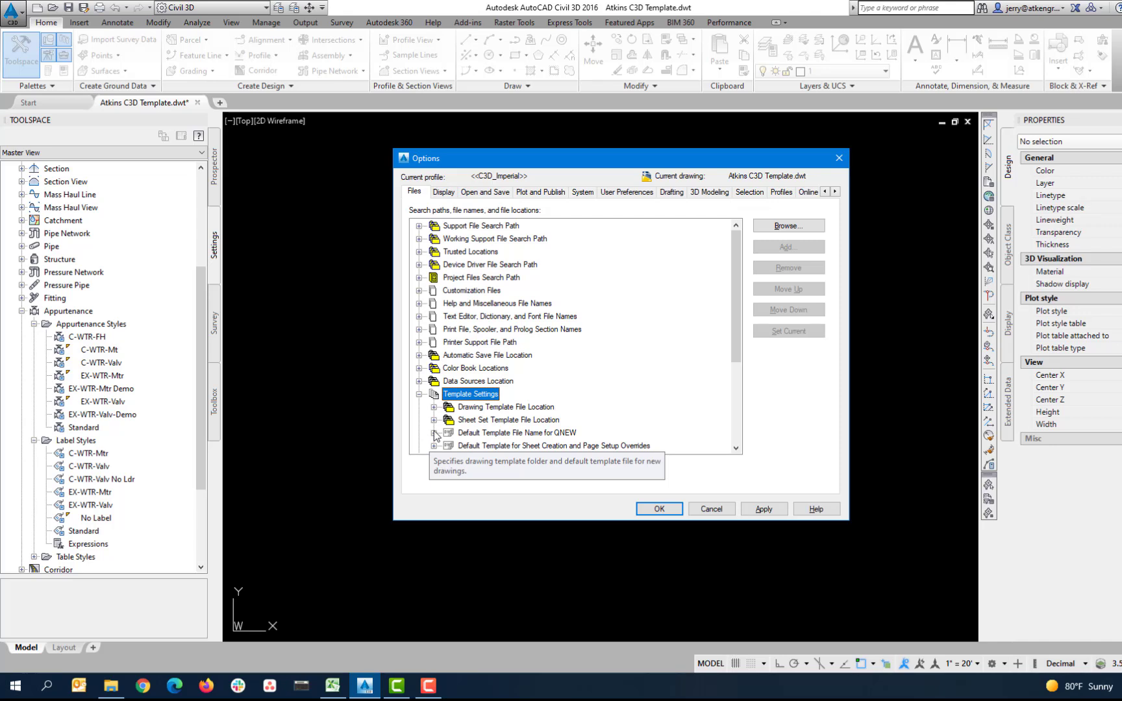
pyautogui.doubleClick(575, 434)
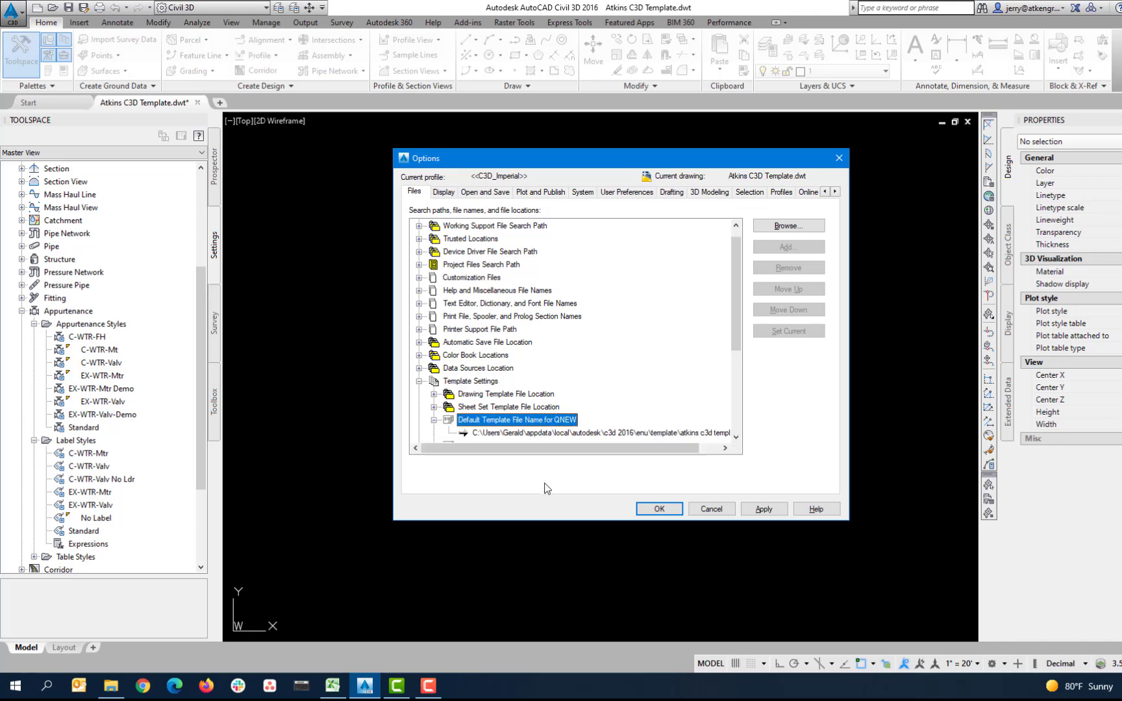
pyautogui.doubleClick(581, 434)
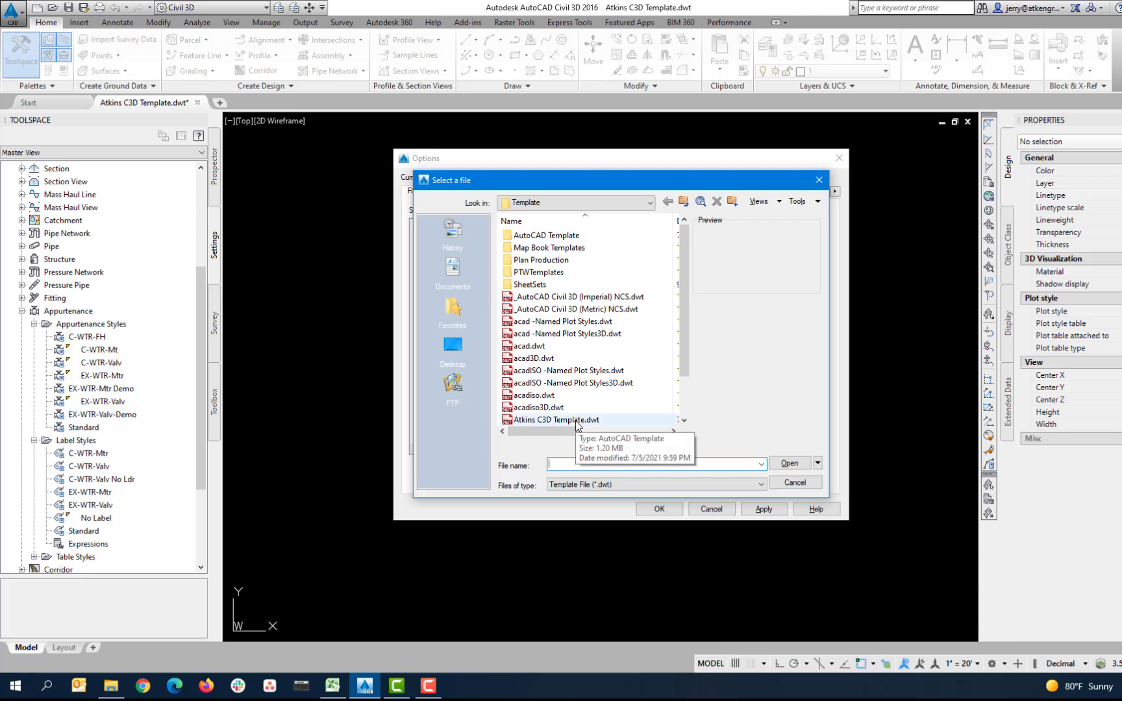
pyautogui.click(577, 421)
pyautogui.click(790, 463)
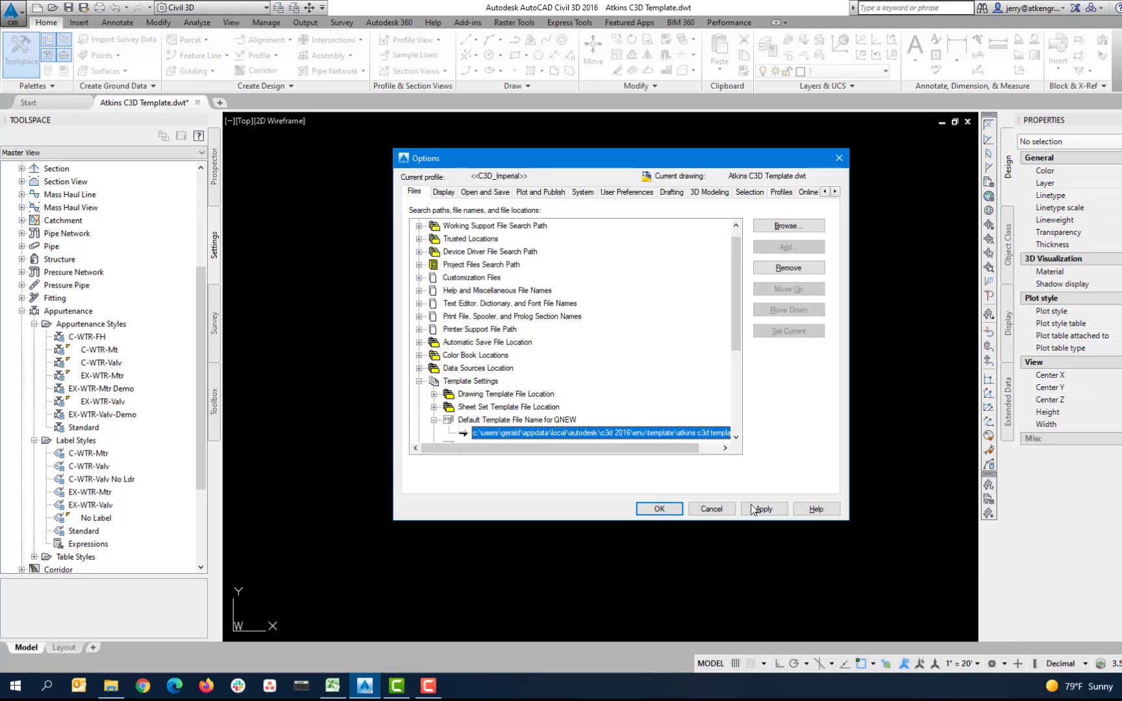
pyautogui.click(764, 509)
pyautogui.click(658, 509)
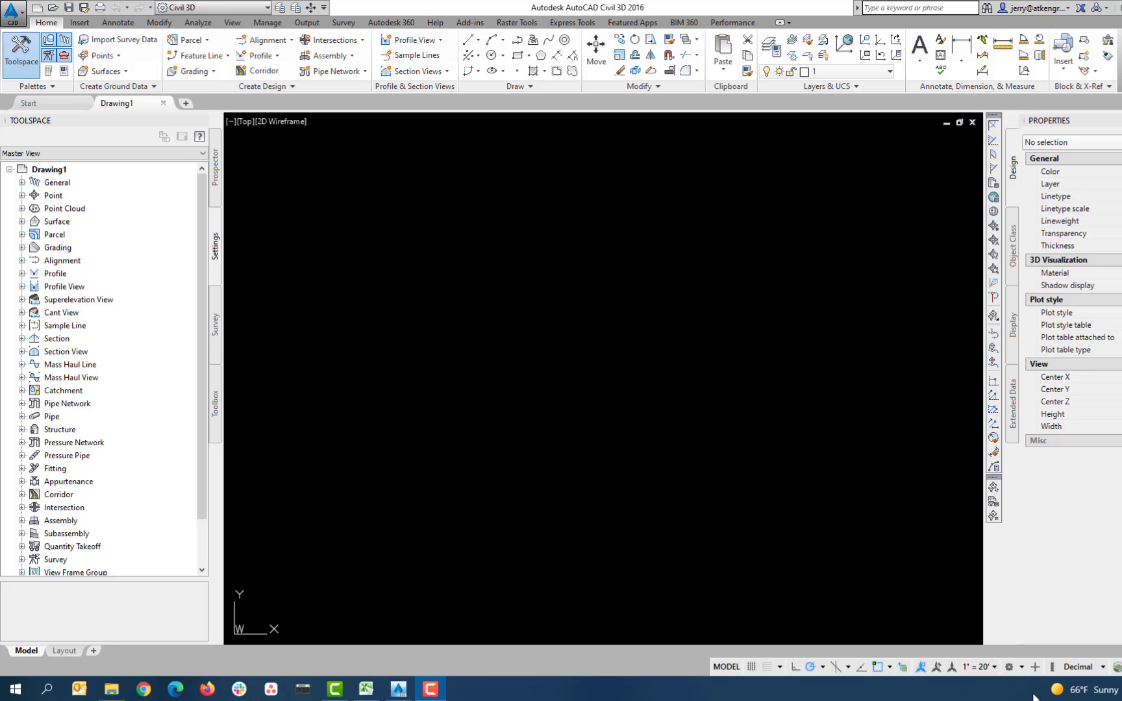
# Start saving the new drawing under a new name and go to the ABC Road Imp project's Drawings - Design folder in N:\Civil 3D Projects
pyautogui.click(584, 361)
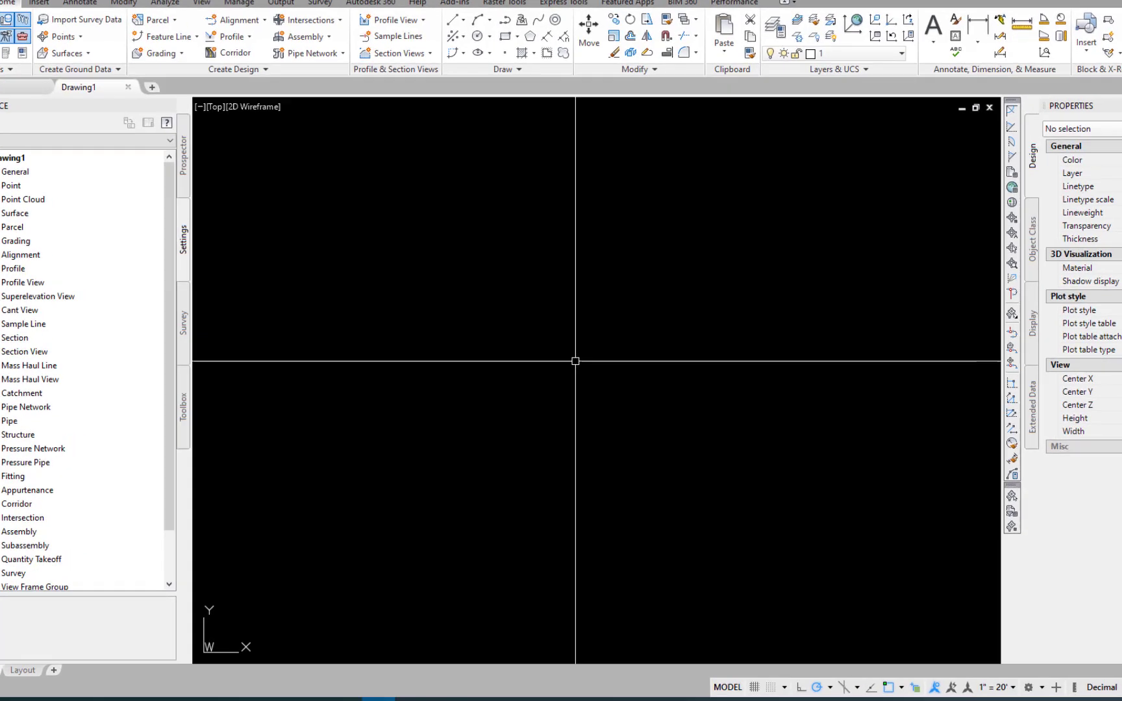
pyautogui.write('SAVE')
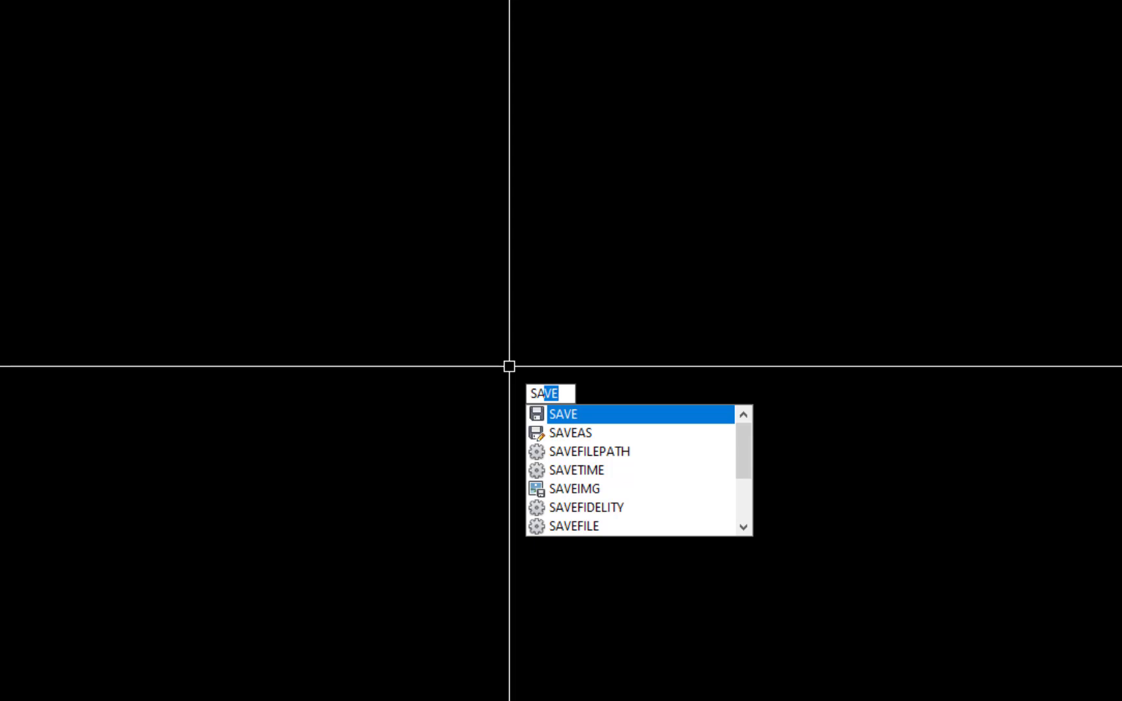
pyautogui.click(584, 431)
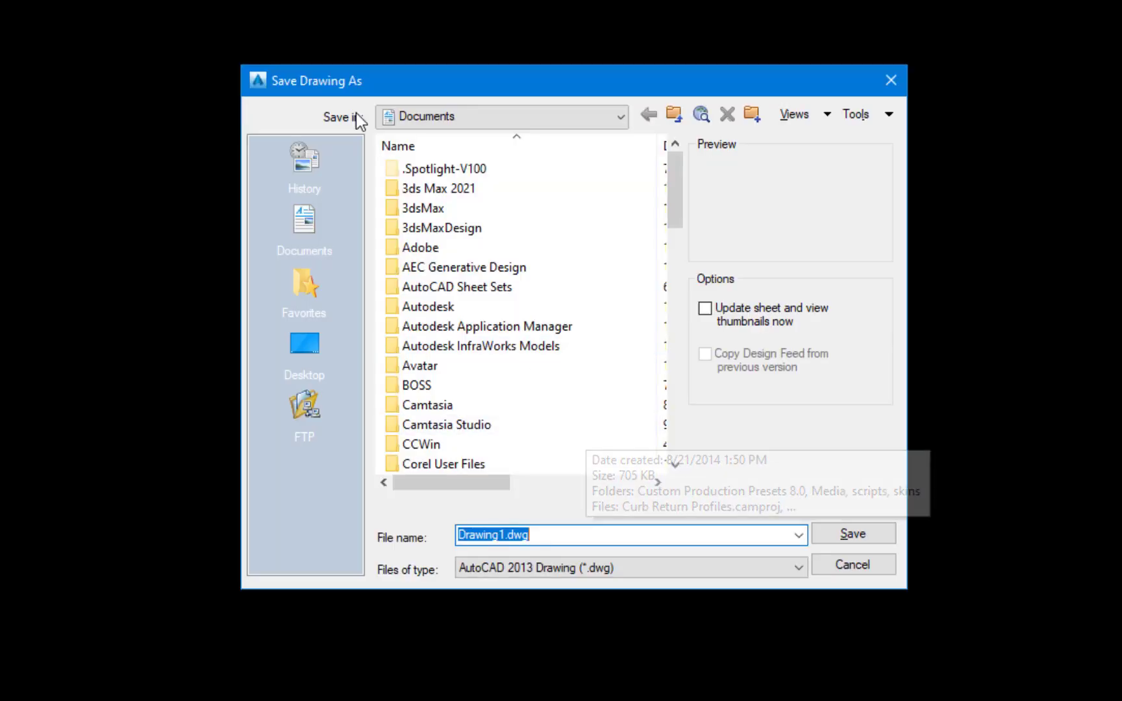
pyautogui.click(389, 117)
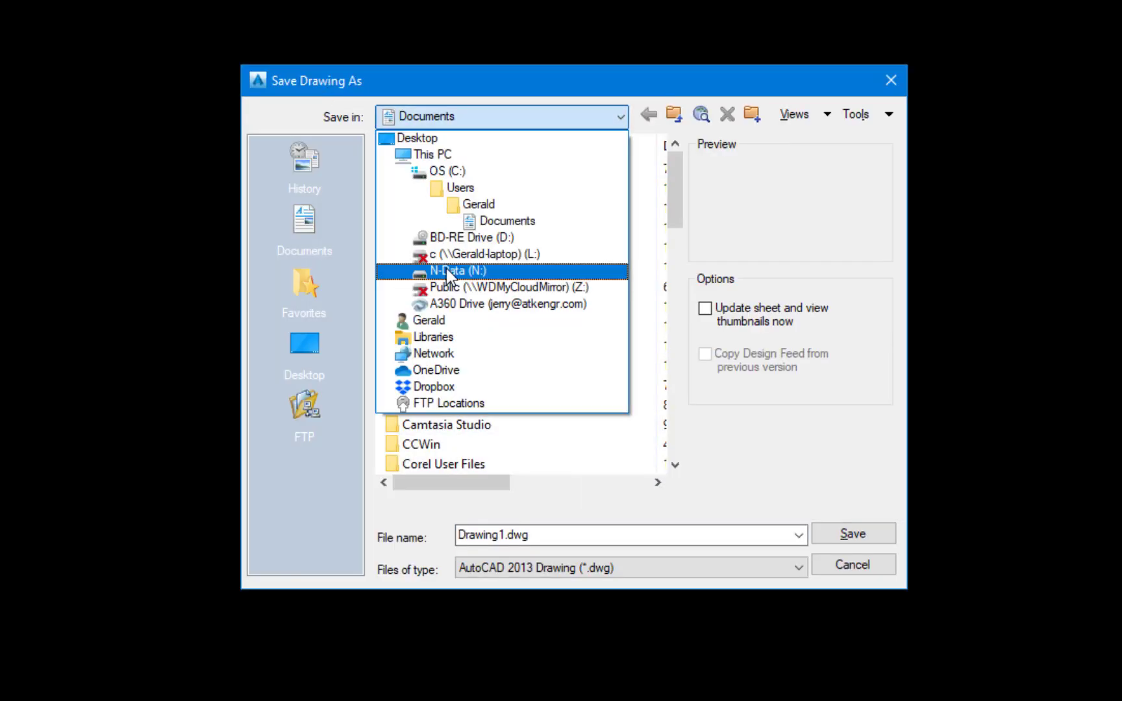
pyautogui.click(446, 270)
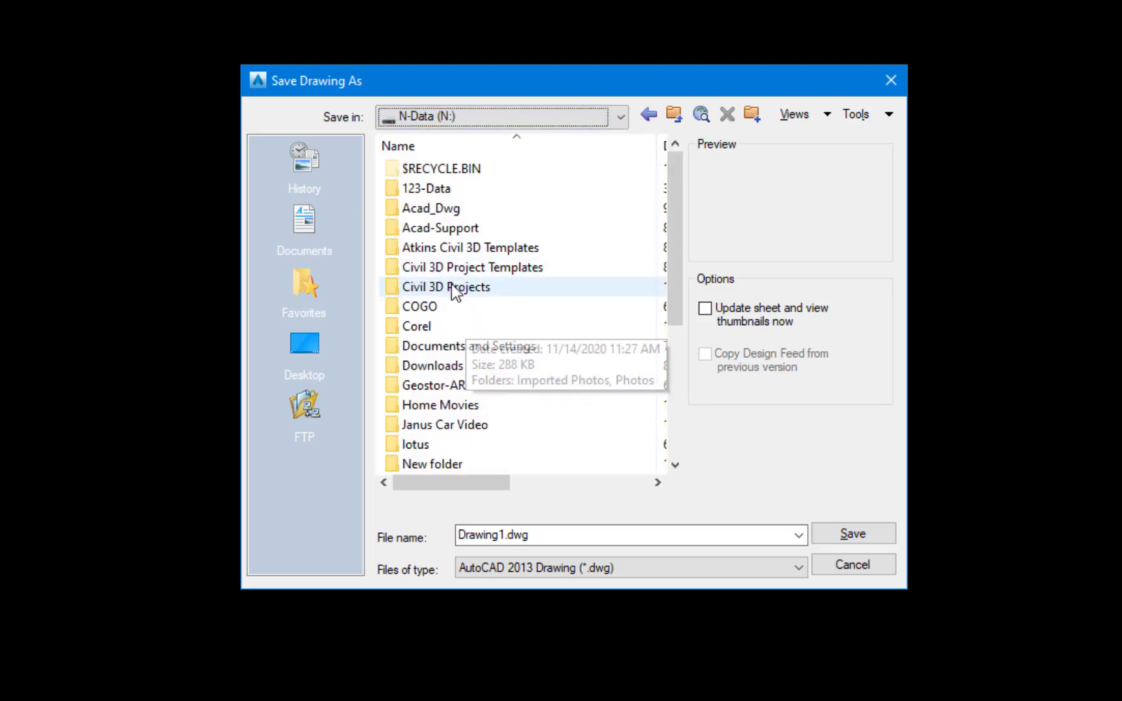
pyautogui.doubleClick(448, 286)
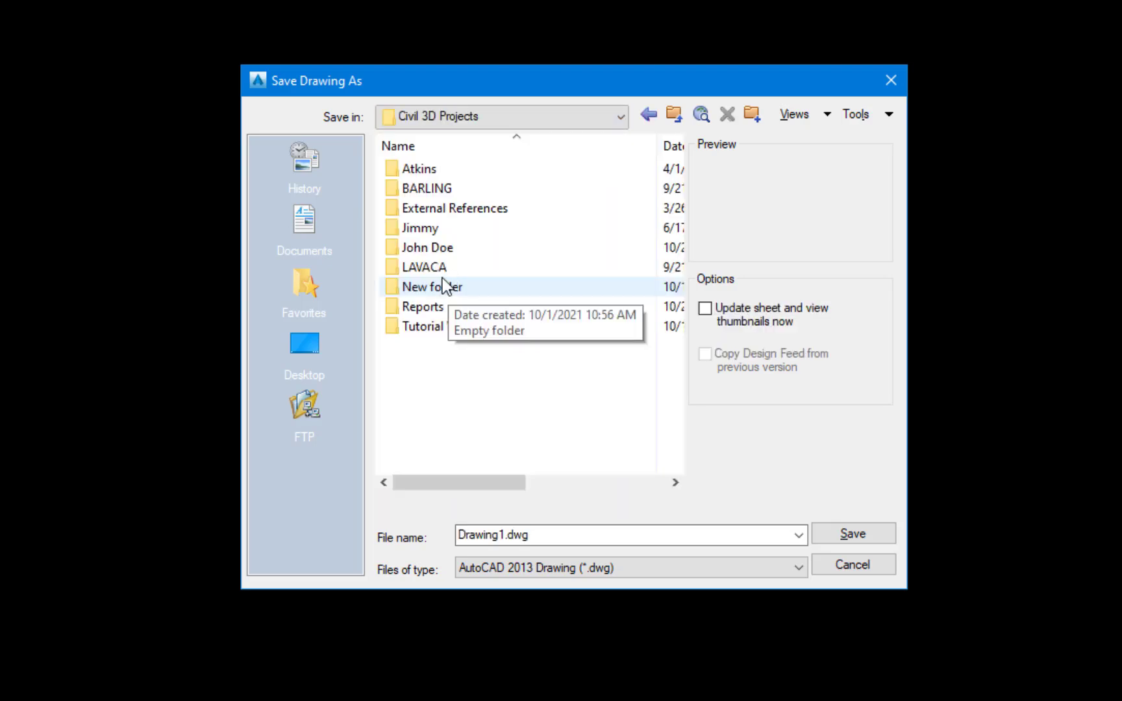
pyautogui.doubleClick(431, 251)
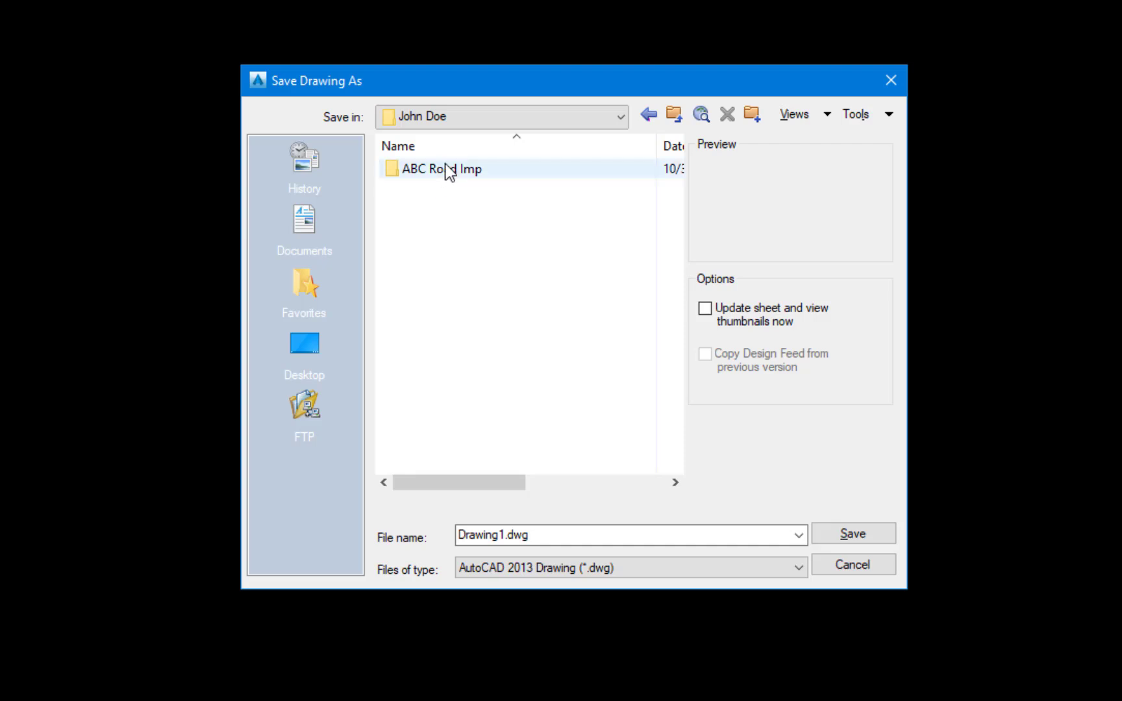
pyautogui.doubleClick(446, 170)
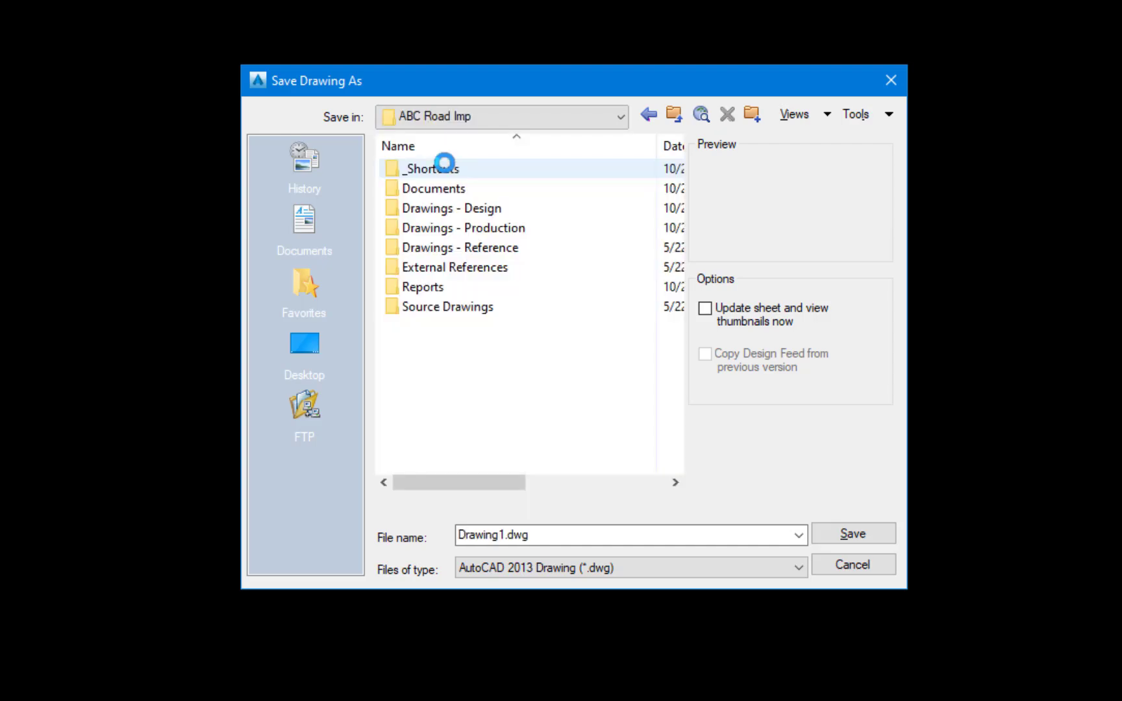
pyautogui.doubleClick(430, 213)
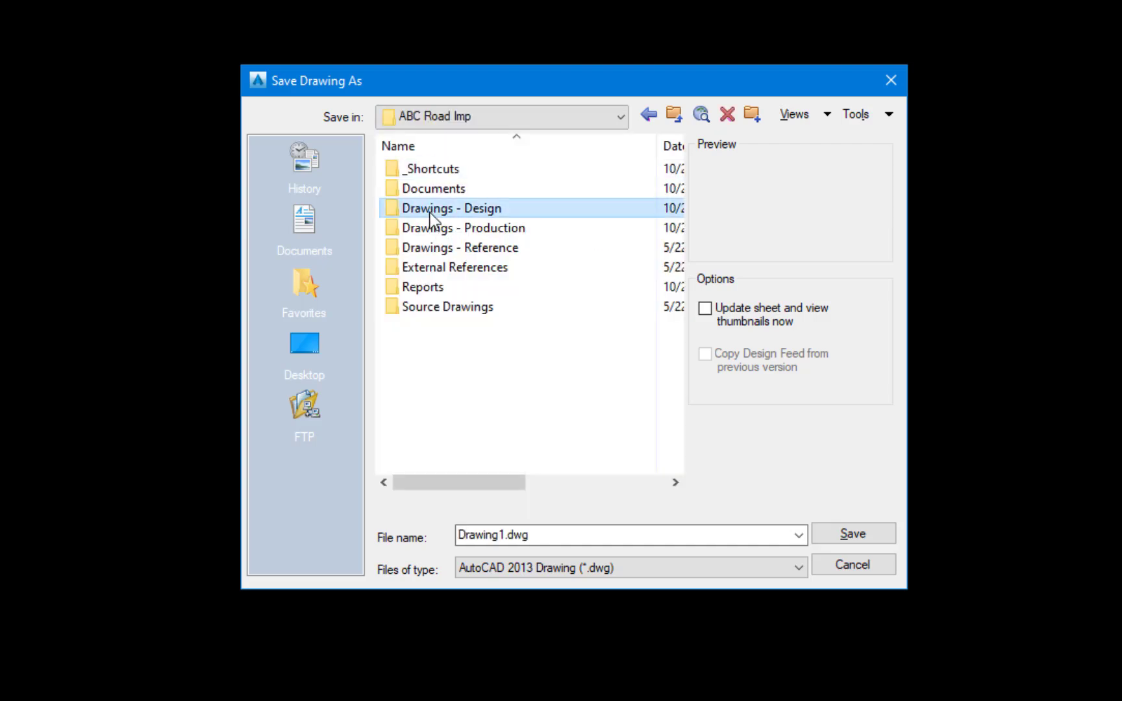
# Name the drawing Project Base and save it as an AutoCAD 2013 drawing
pyautogui.click(462, 531)
pyautogui.write('Pr')
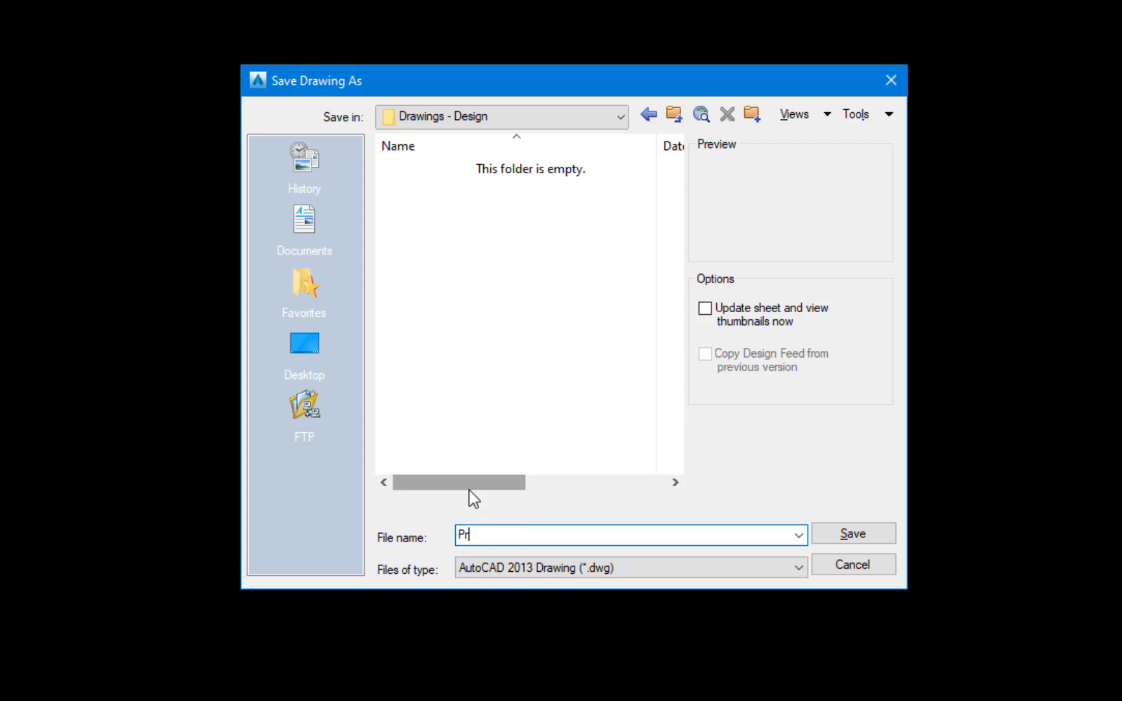
pyautogui.write('oject Base')
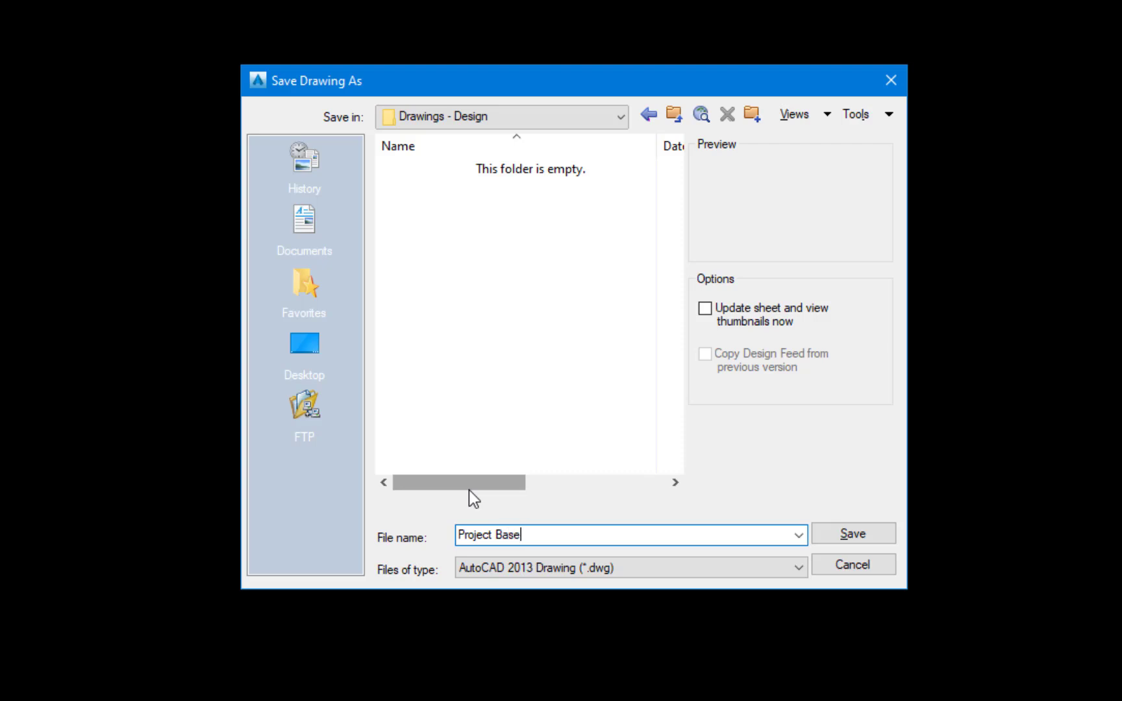
pyautogui.click(851, 535)
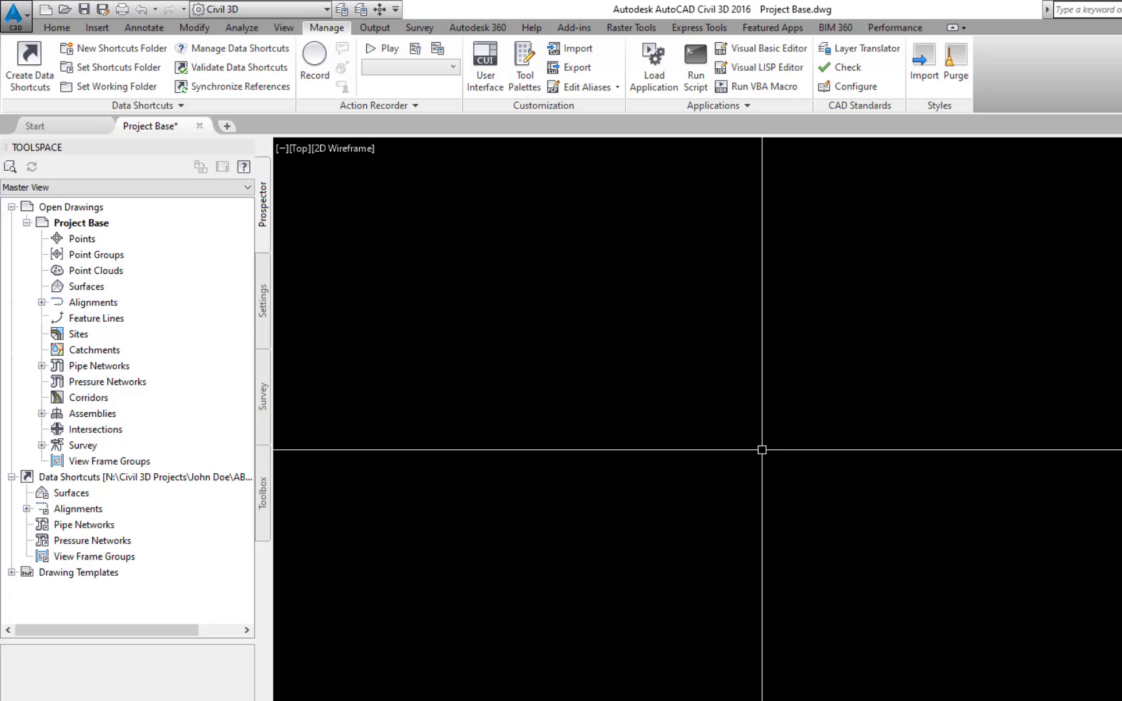
# Associate the ABD Road Imp data shortcuts project with the current drawing
pyautogui.rightClick(150, 476)
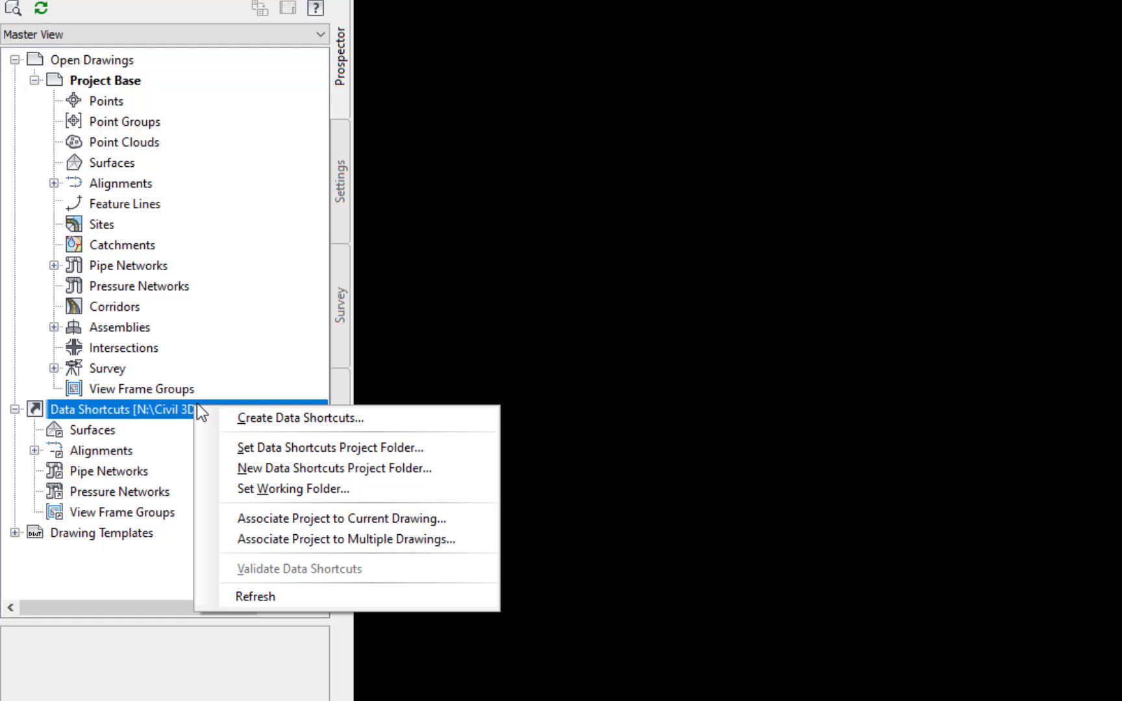
pyautogui.click(303, 516)
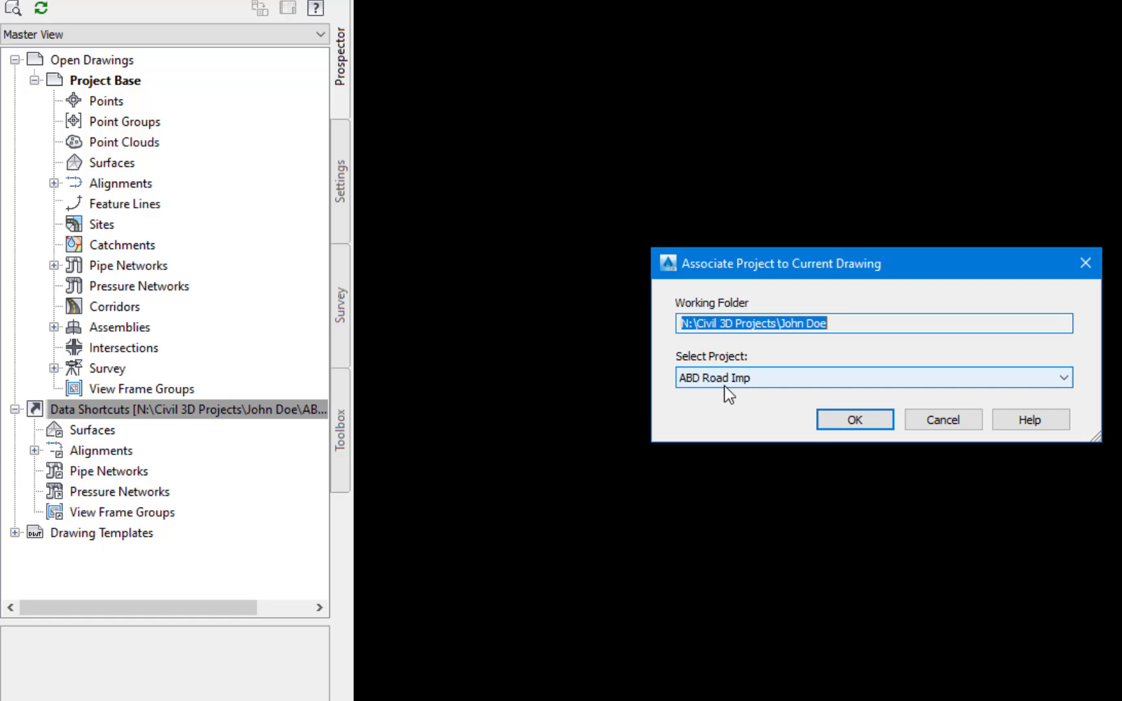
pyautogui.click(863, 420)
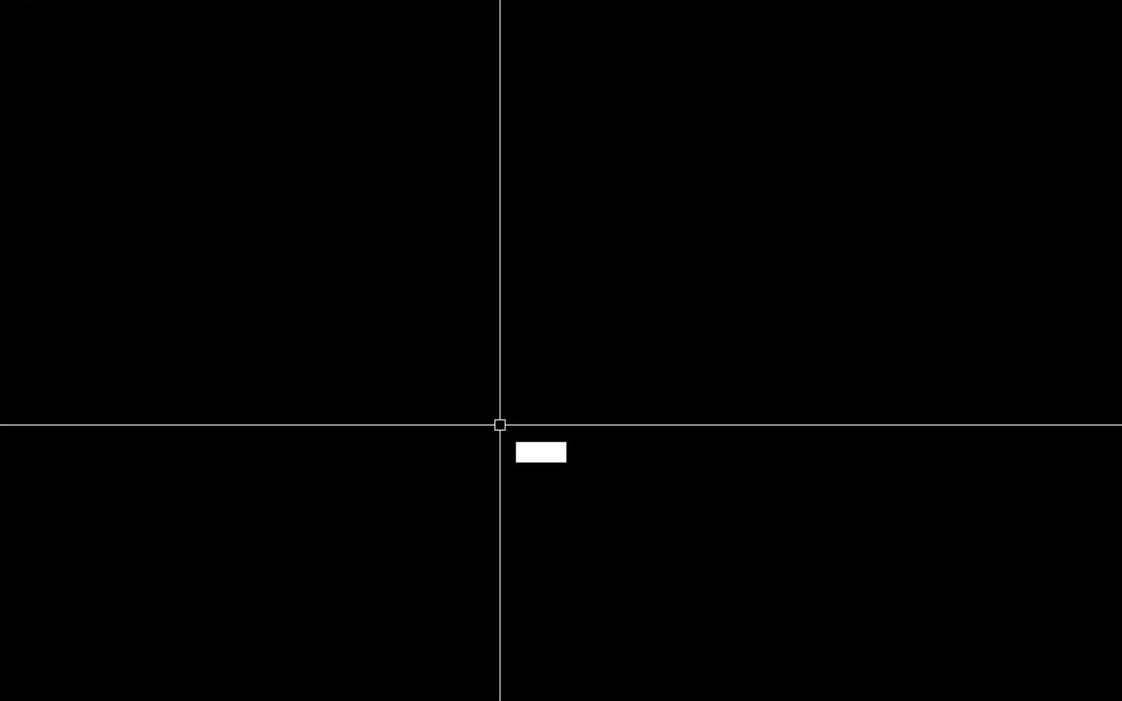
# Save the drawing again as Project Base.dwg in Drawings - Design, replacing the existing file
pyautogui.write('save')
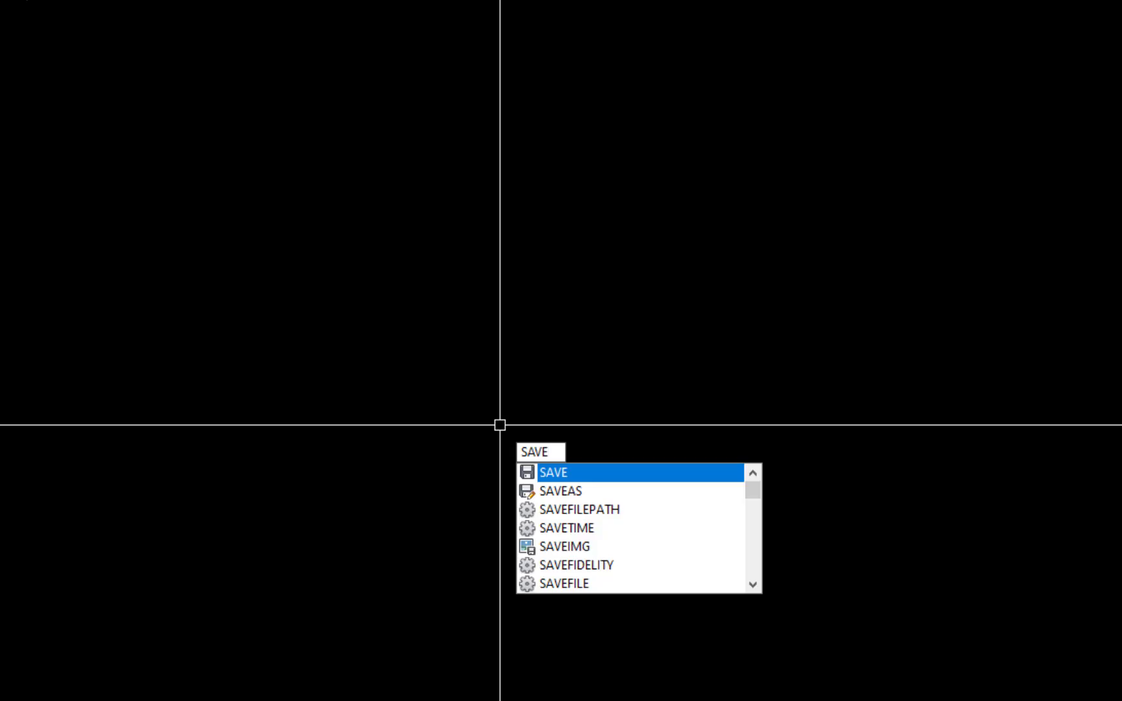
pyautogui.press('Return')
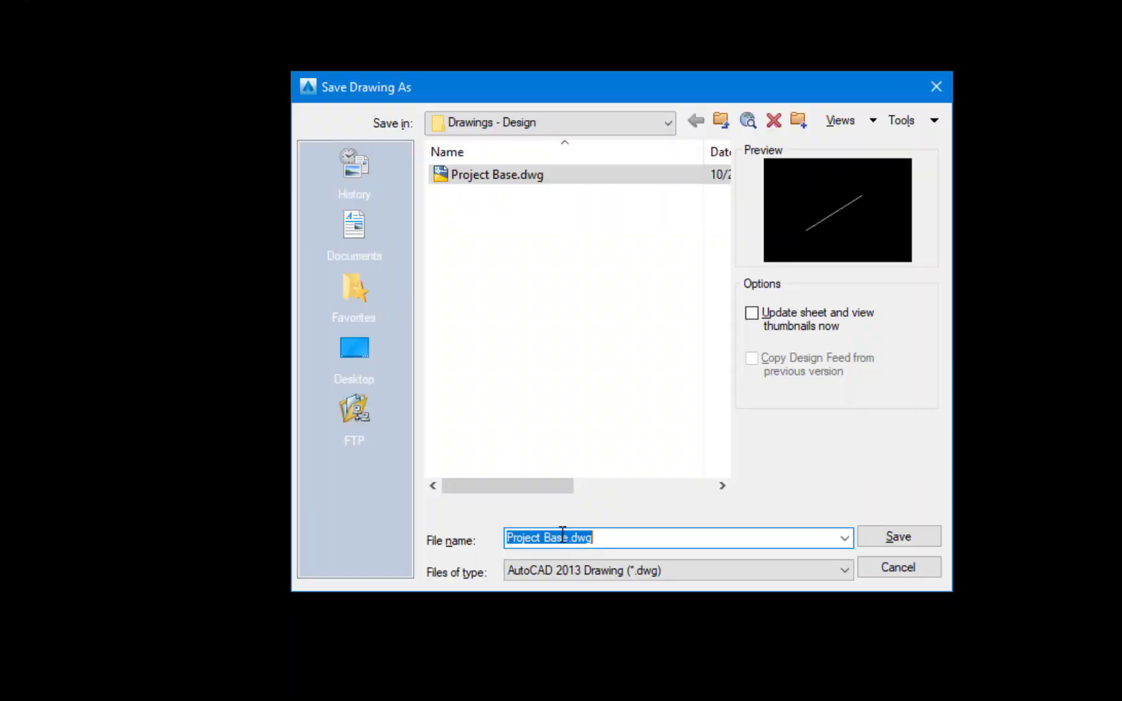
pyautogui.click(903, 541)
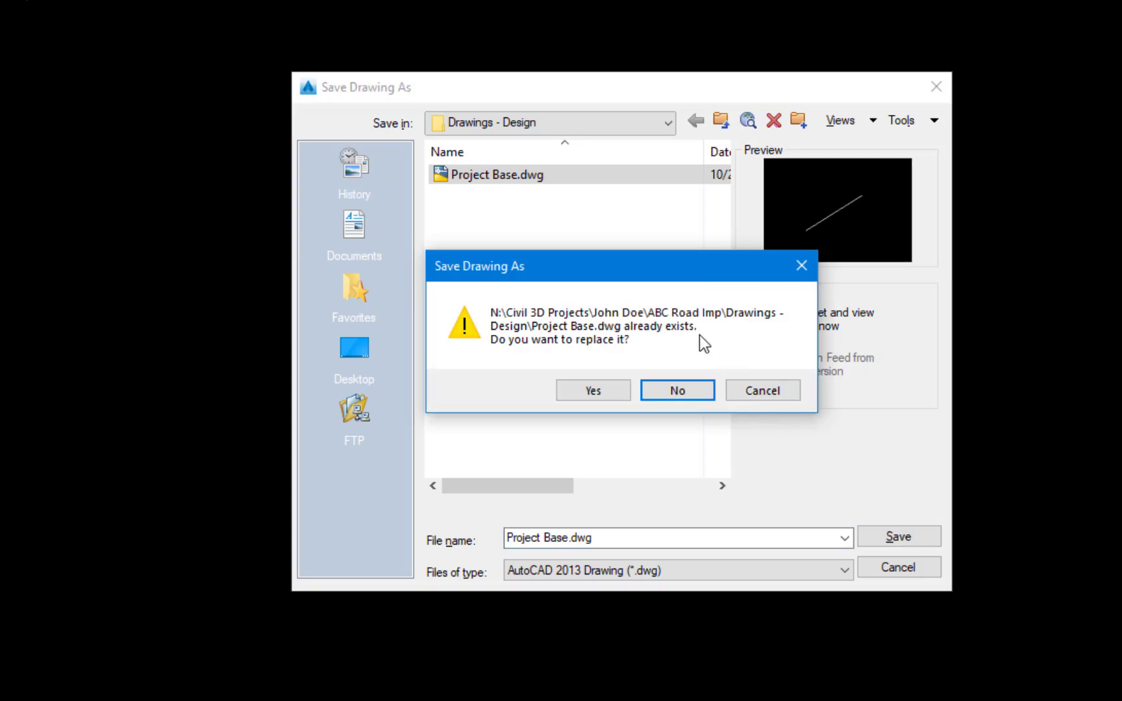
pyautogui.click(582, 393)
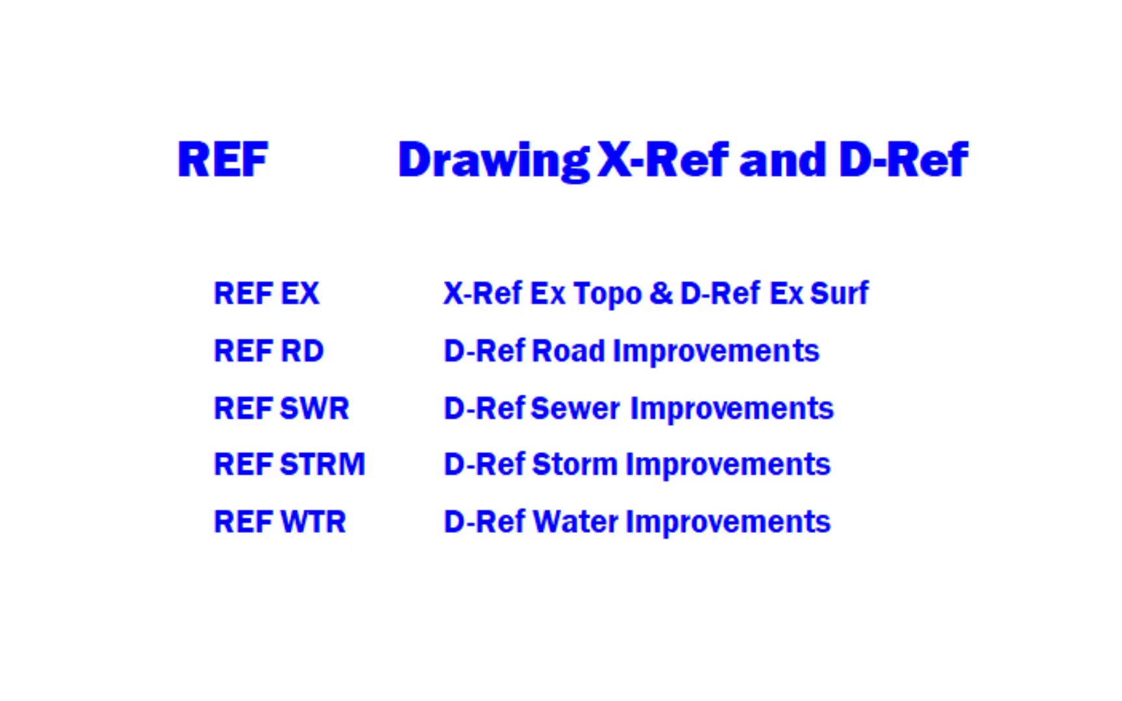